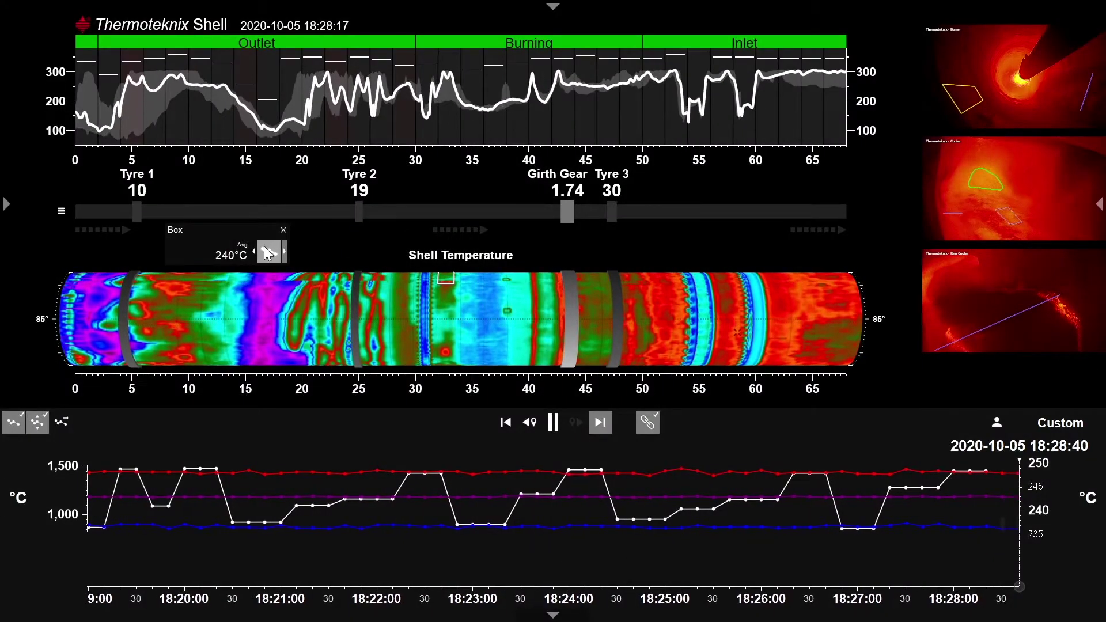
Hide and re-show the Box average line on the graph, then make Burner the main view.
left_click(266, 251)
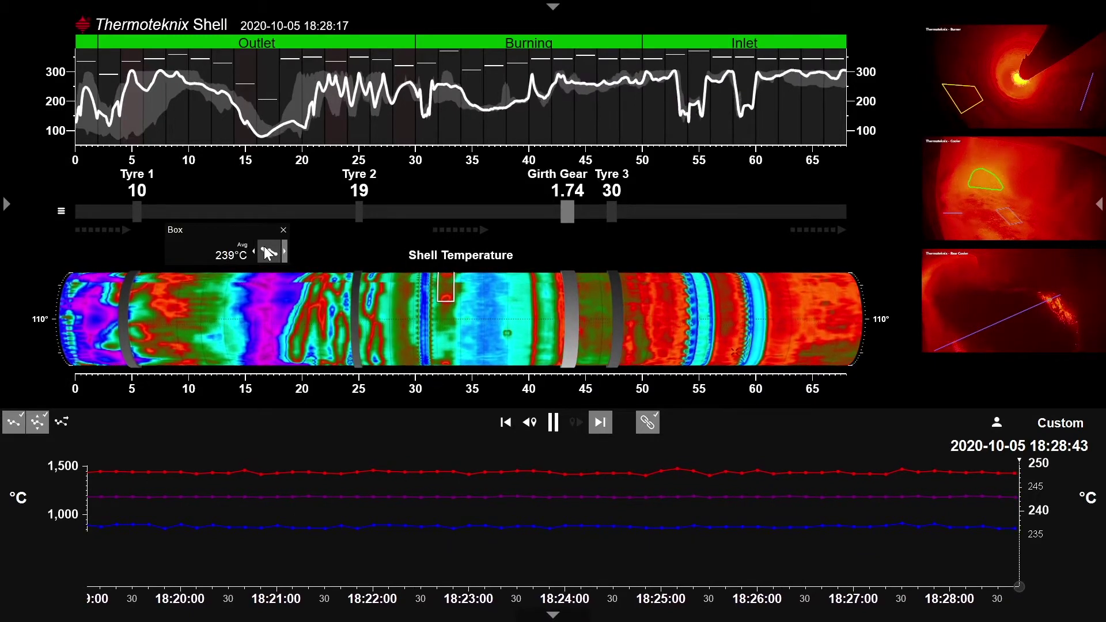
left_click(266, 251)
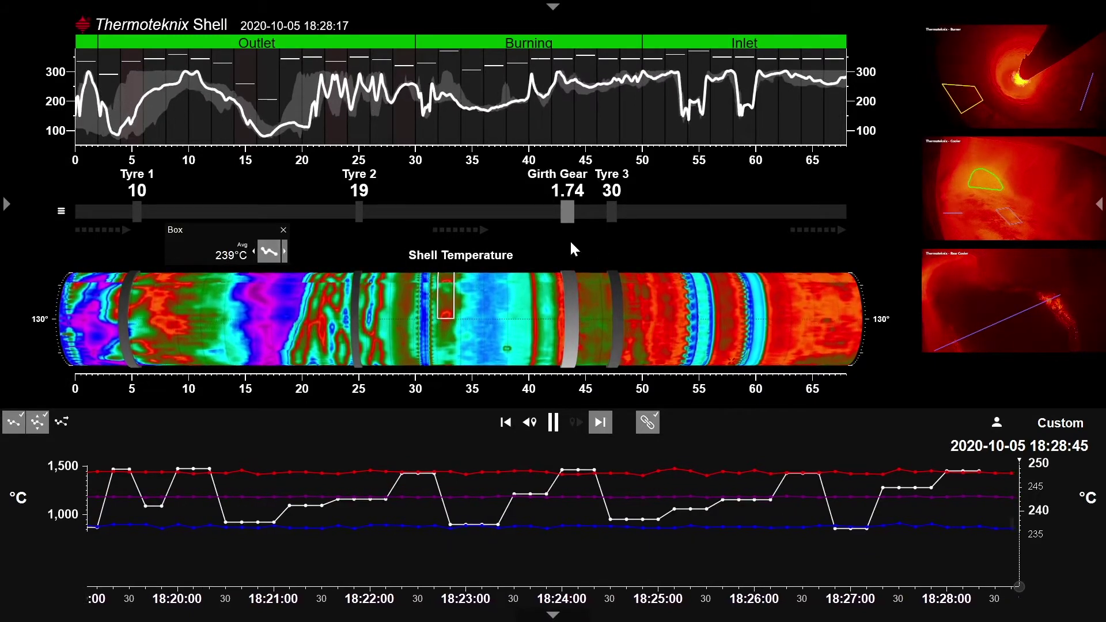
left_click(944, 115)
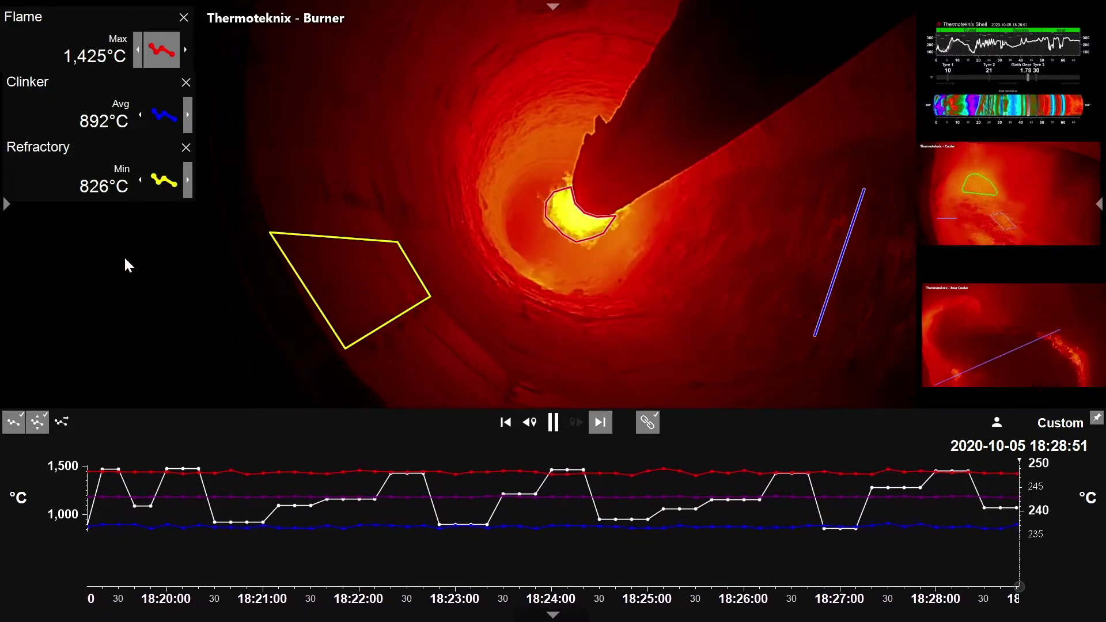
Hide and re-show the Flame line on the graph, then make Cooler the main view.
left_click(166, 53)
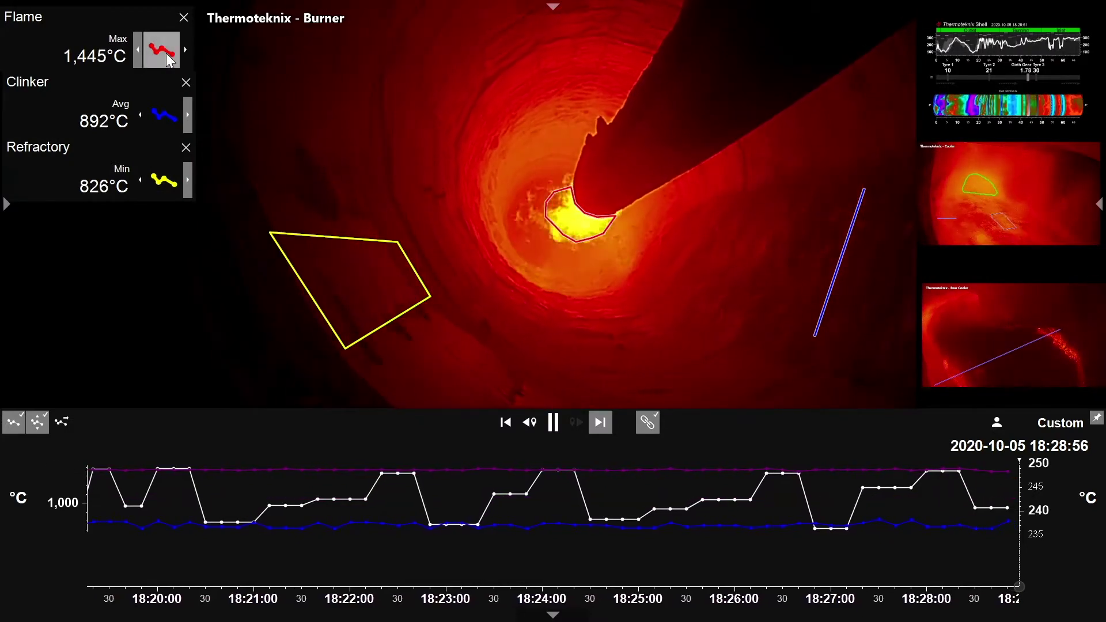
left_click(166, 53)
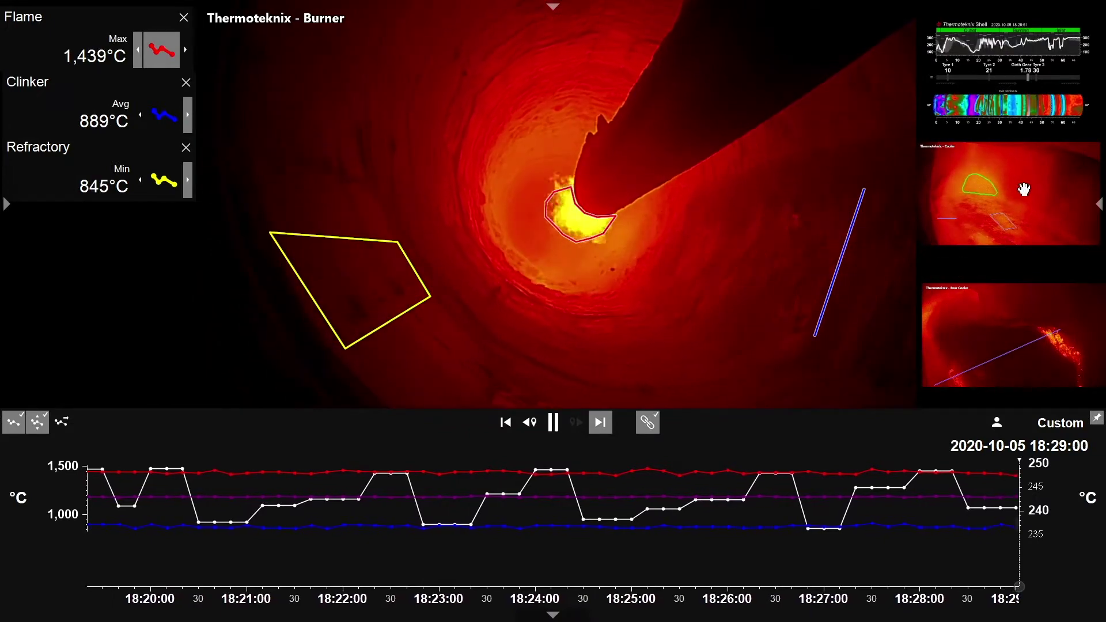
left_click(1024, 189)
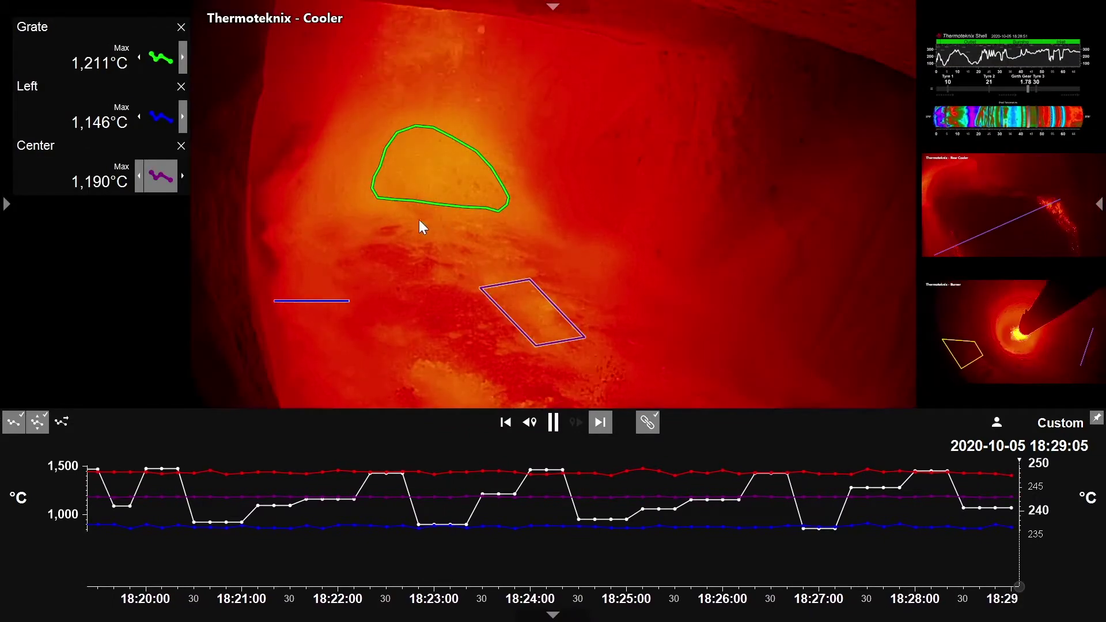
Hide and re-show the Center line on the graph, then make Rear Cooler the main view.
left_click(160, 177)
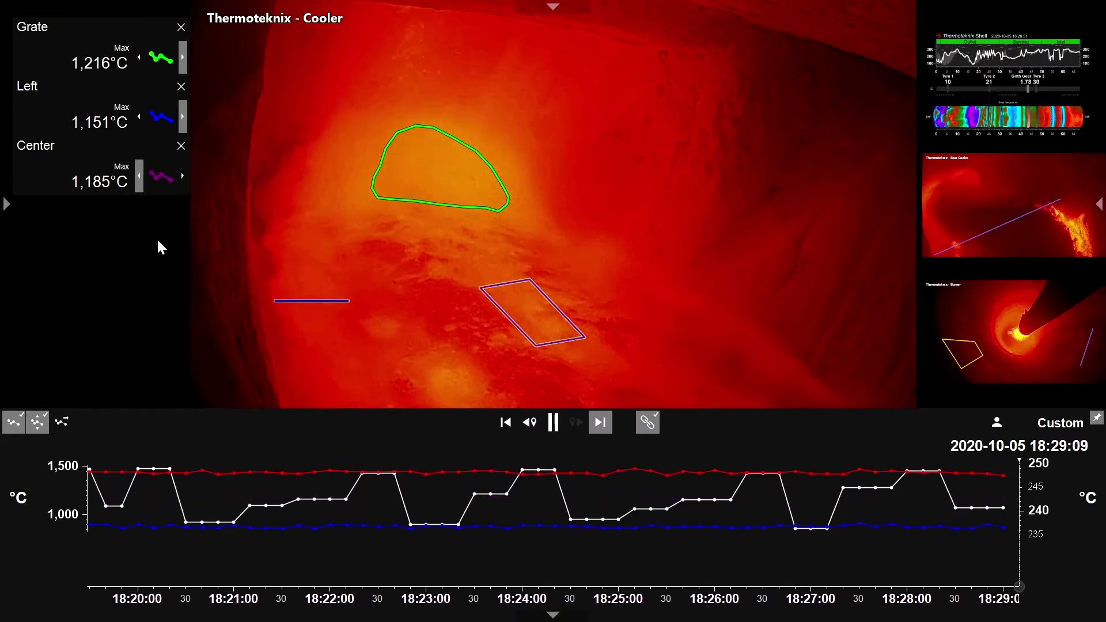
left_click(163, 176)
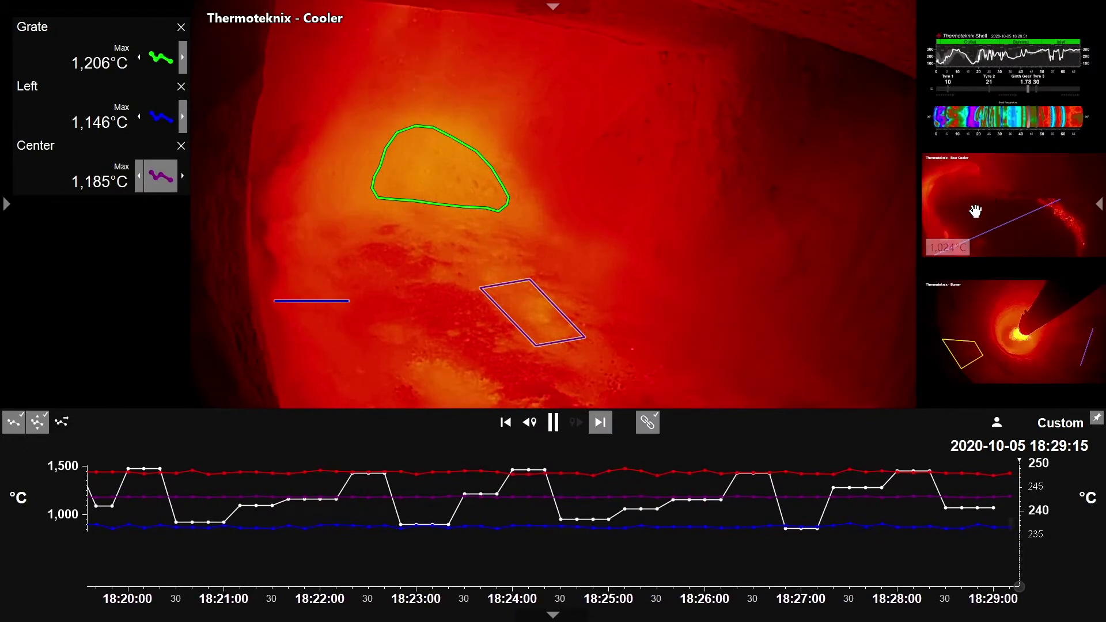
left_click(1066, 198)
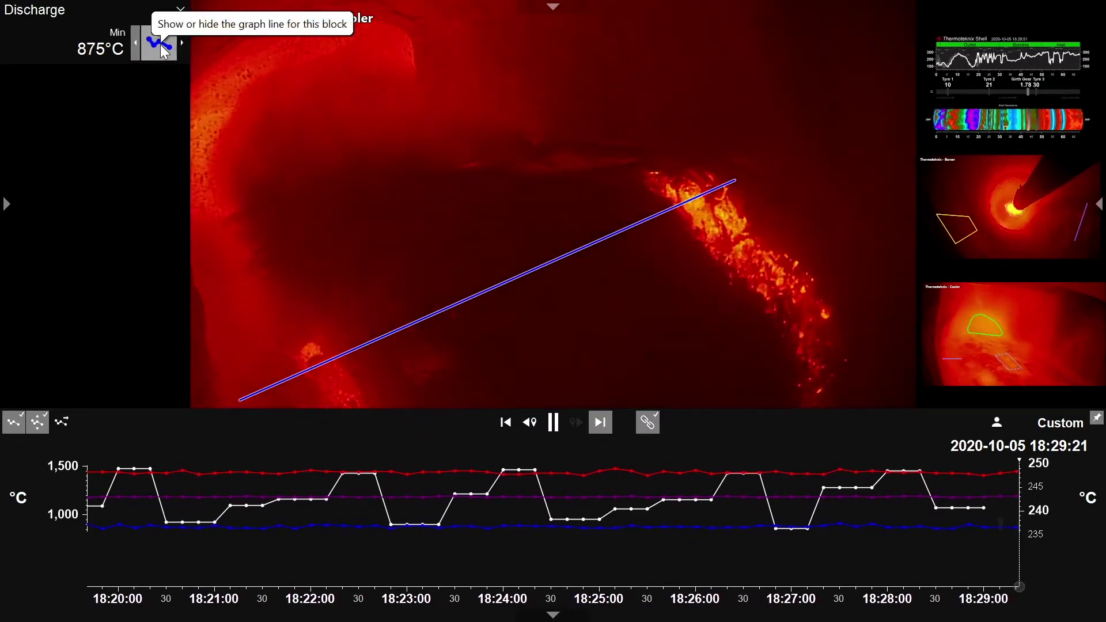
Hide and re-show the Discharge line on the graph, then return the Shell view to main.
left_click(161, 46)
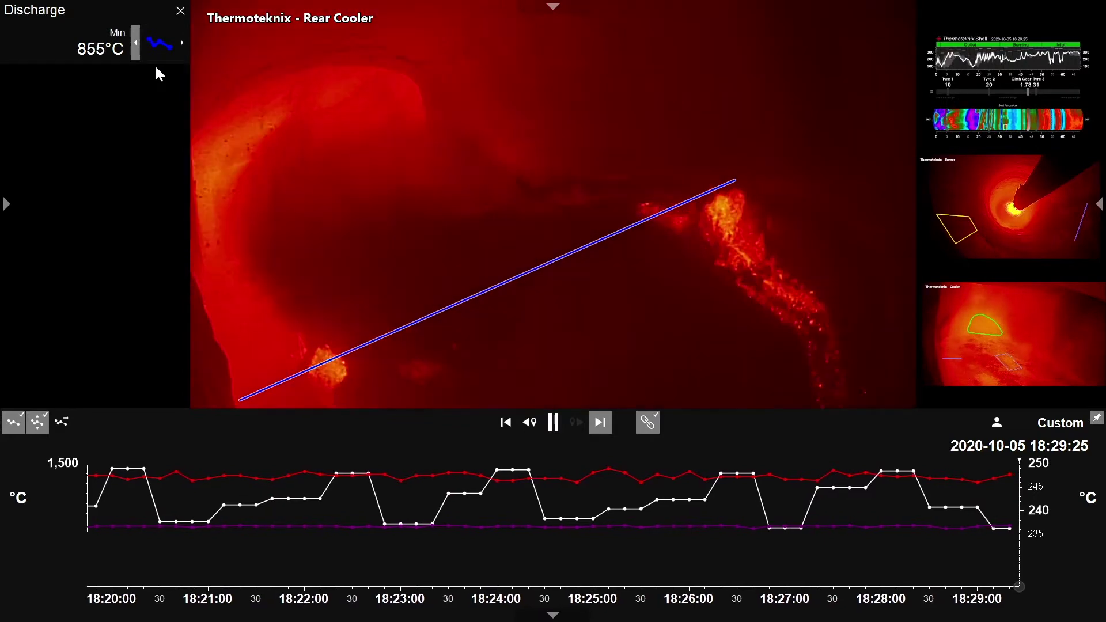
left_click(156, 45)
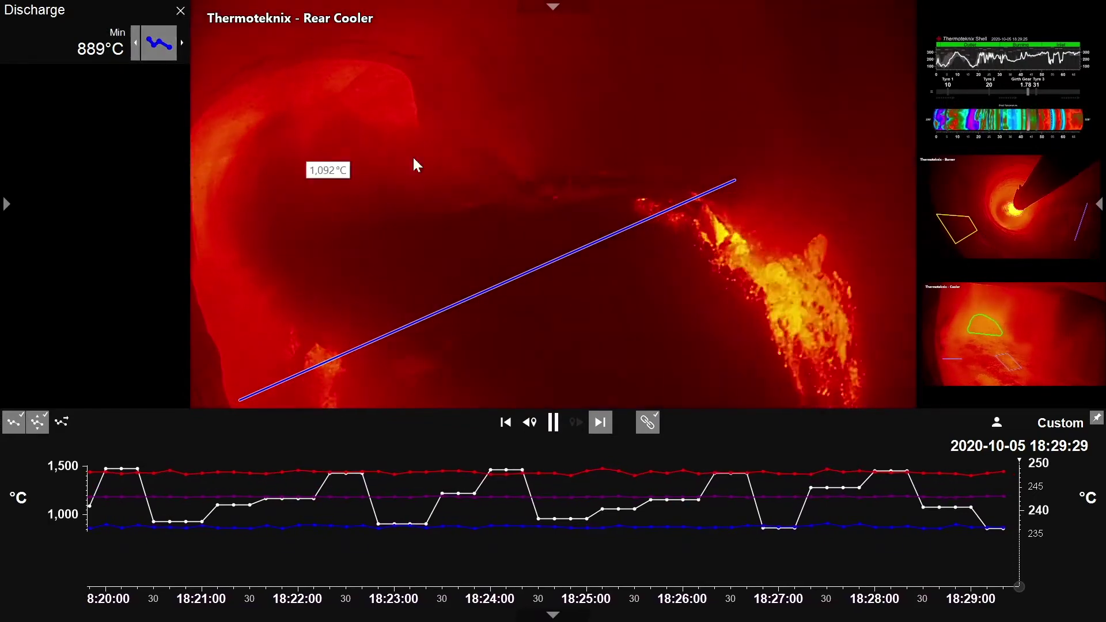
left_click(1052, 102)
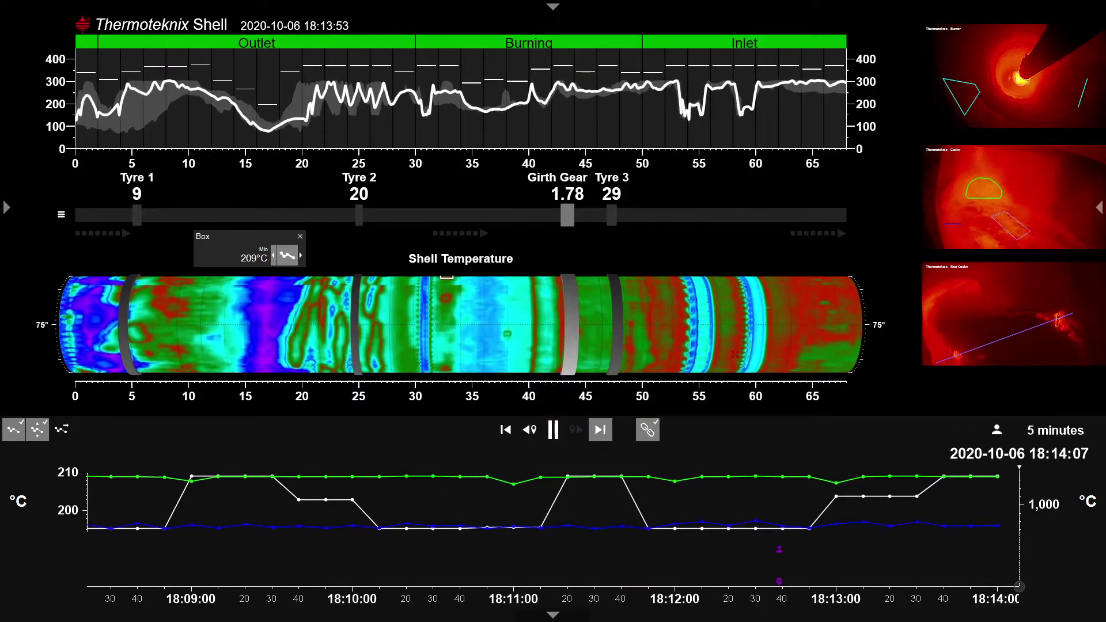
Open the Box measurement's Alarms and Outputs settings and start adding an alarm or output.
left_click(247, 245)
left_click(353, 208)
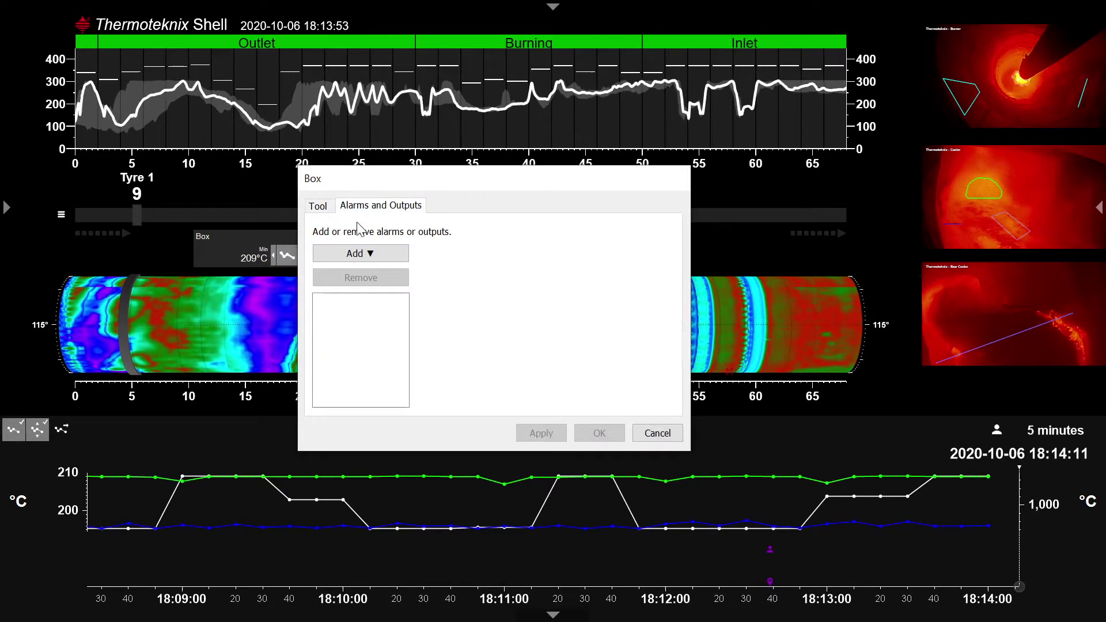
left_click(361, 254)
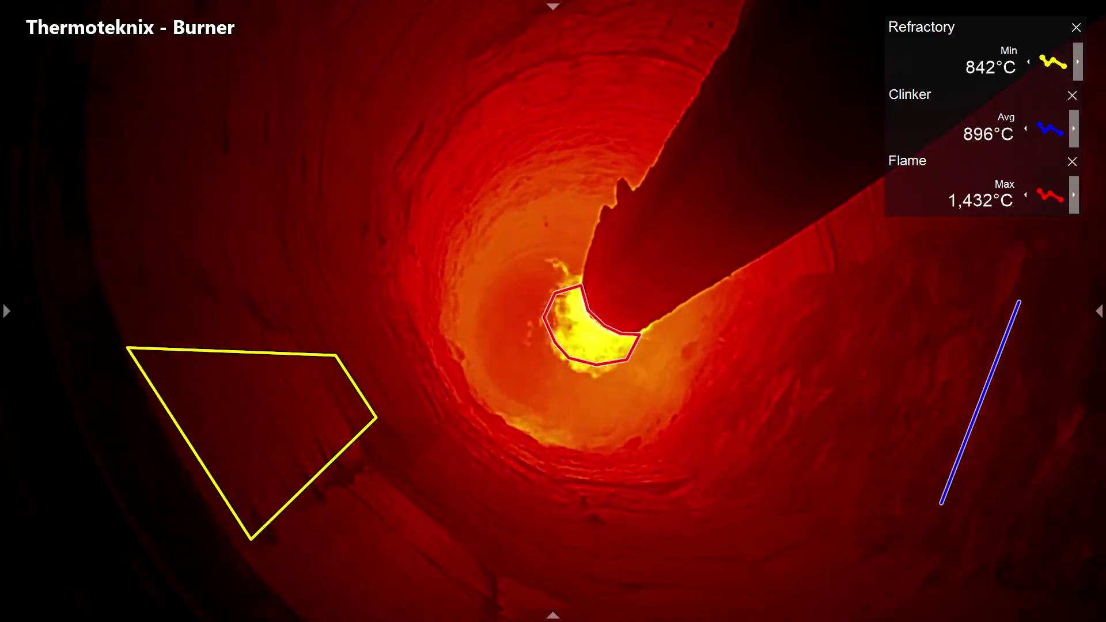
Connect Rear Cooler from Available Streams as an inset, then make the Cooler camera main.
left_click(553, 8)
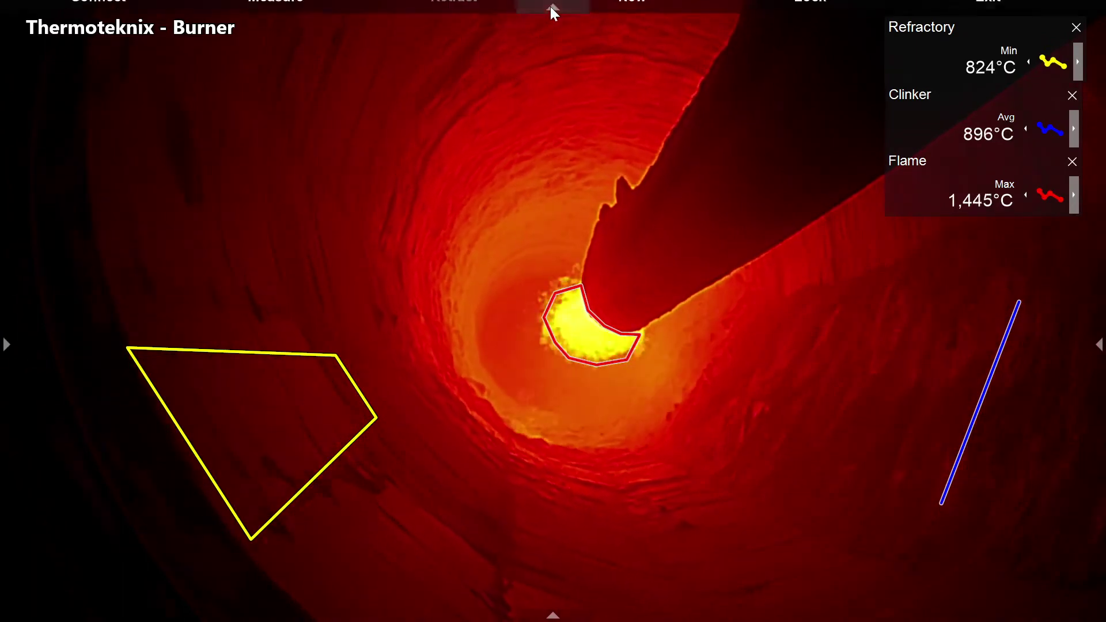
left_click(109, 43)
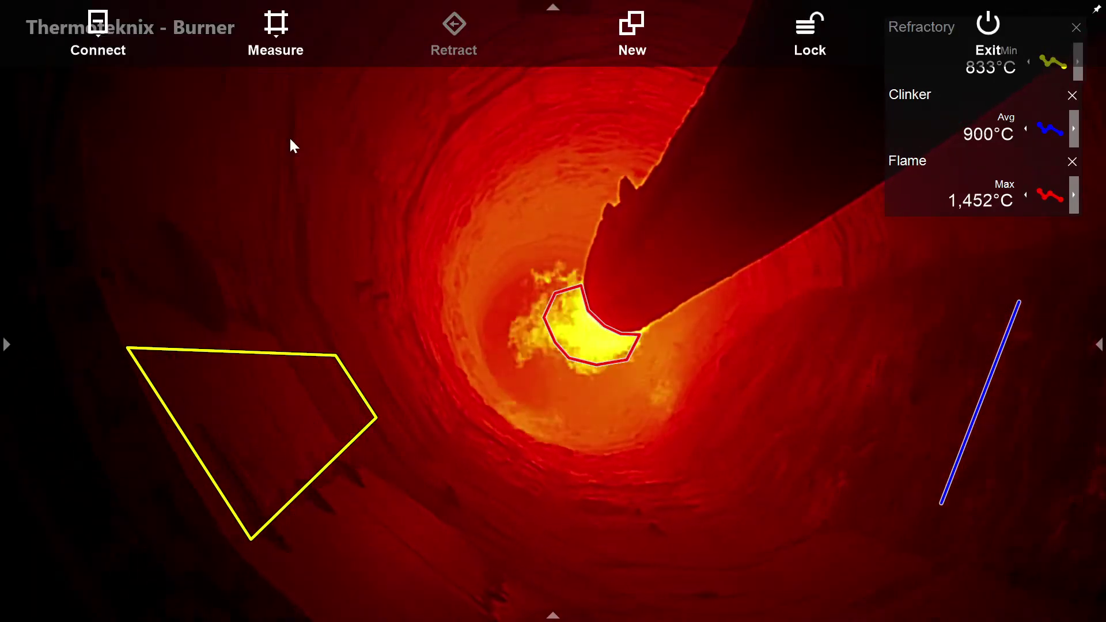
left_click(122, 52)
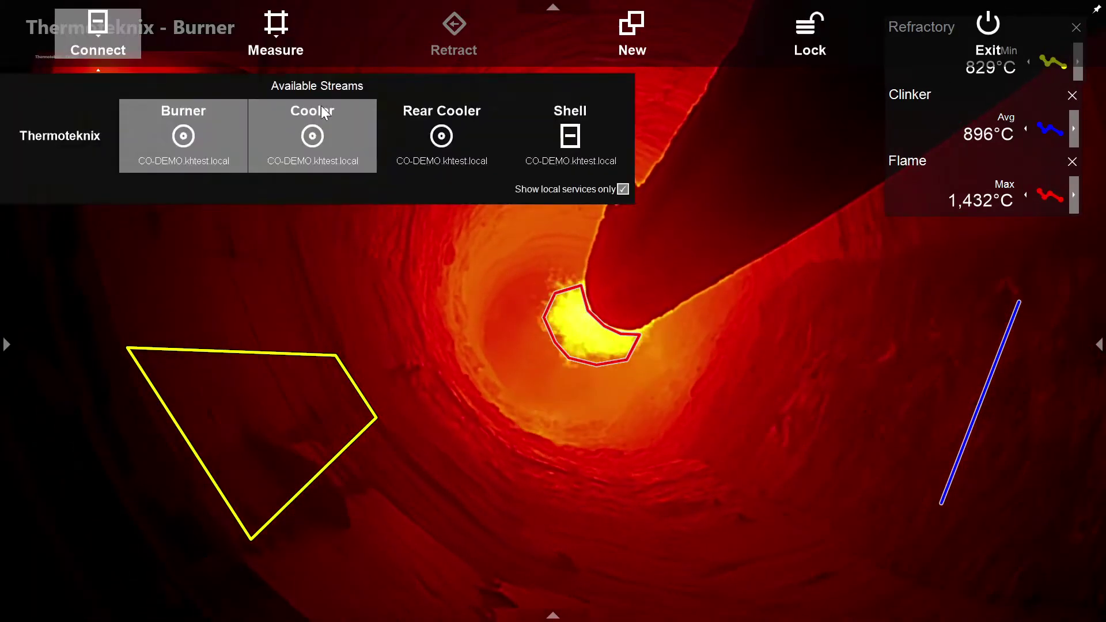
left_click(448, 118)
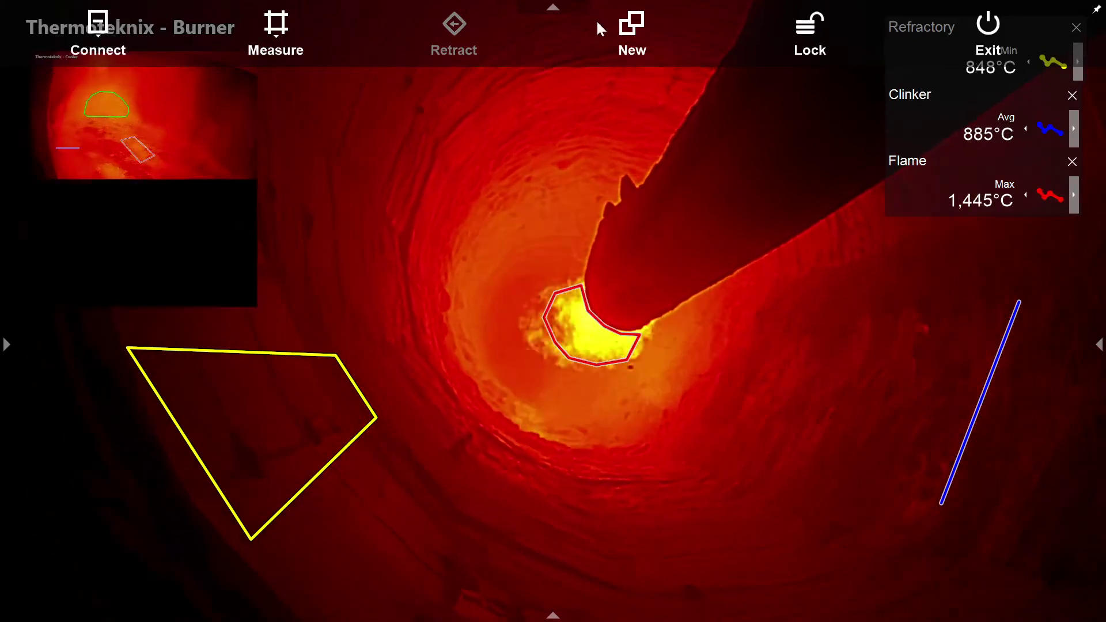
left_click(554, 5)
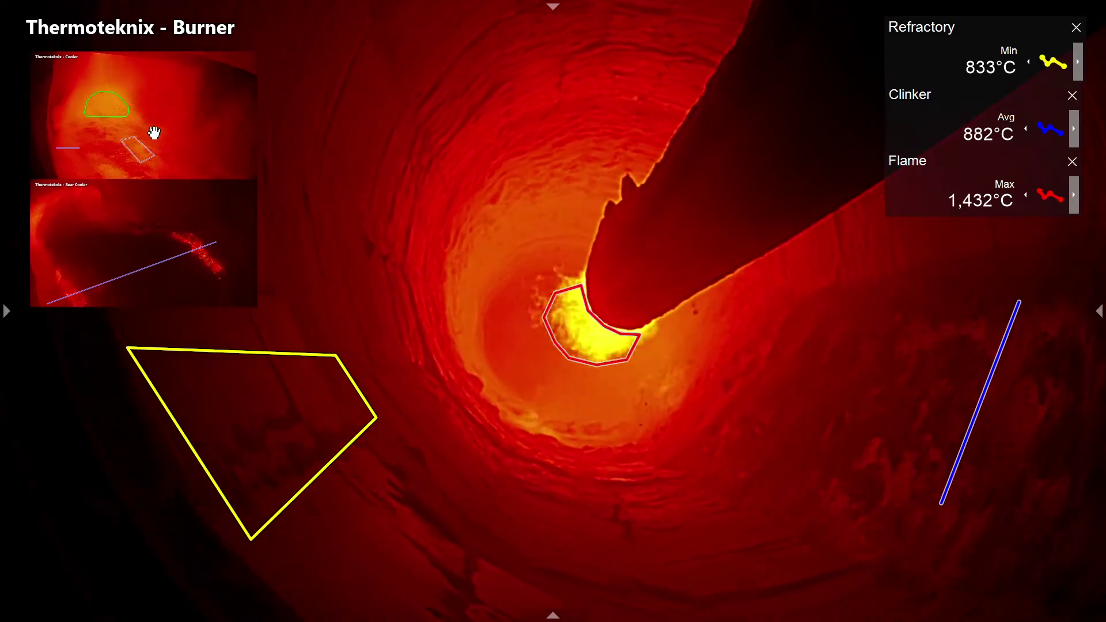
left_click(180, 133)
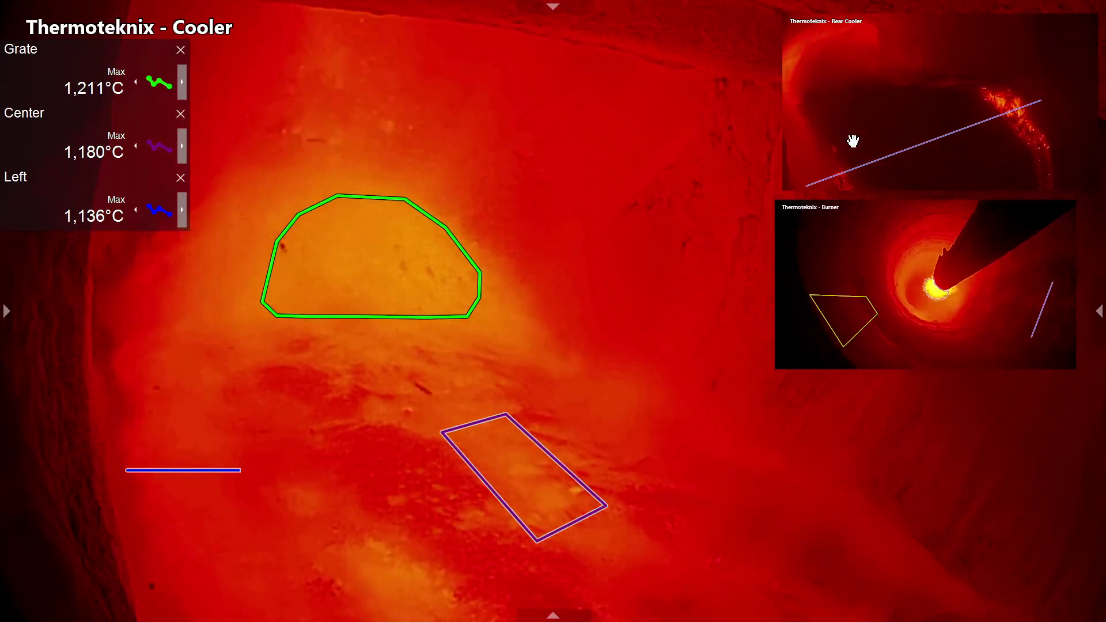
Make Rear Cooler main, move and enlarge the Cooler and Burner insets, then bring Burner to main.
left_click(852, 141)
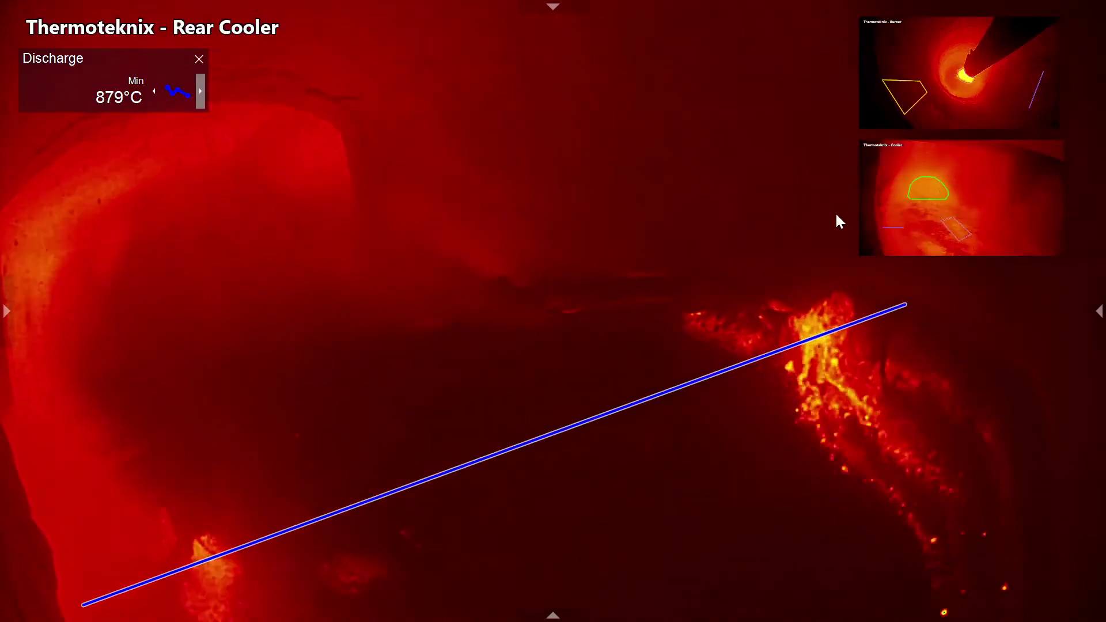
left_click_drag(933, 222, 439, 112)
left_click_drag(565, 155, 660, 211)
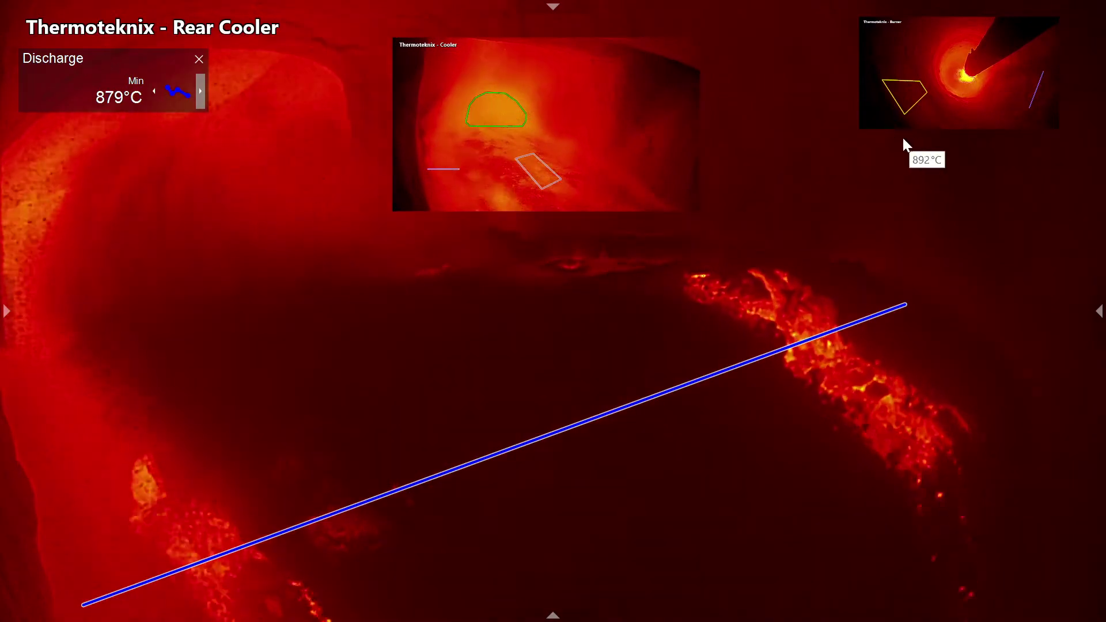
left_click_drag(965, 113, 973, 201)
left_click_drag(864, 101, 756, 46)
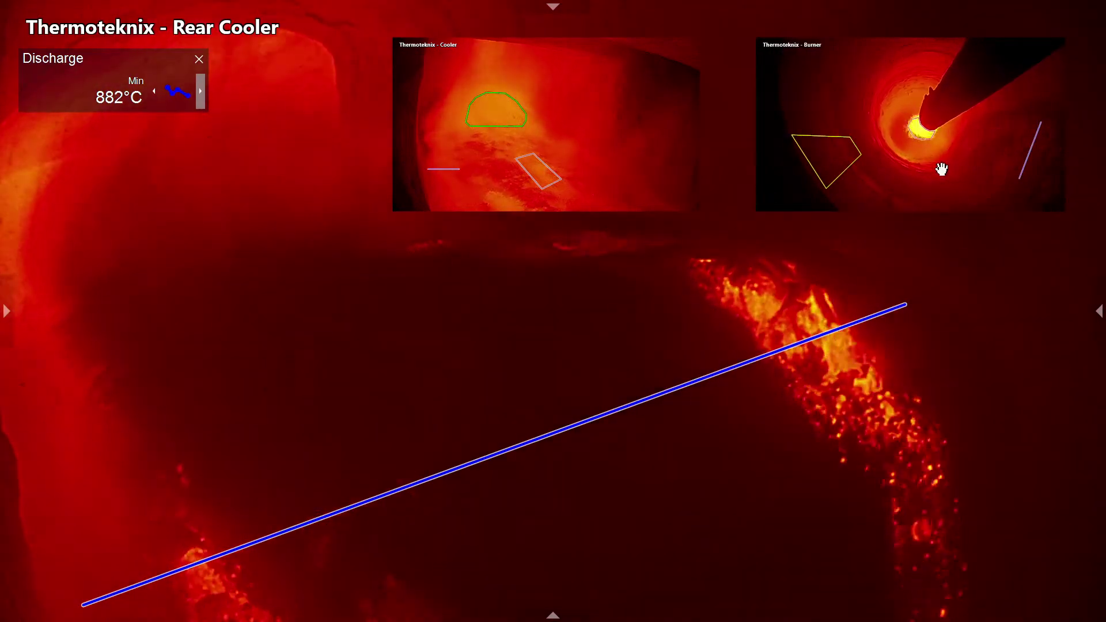
left_click(941, 169)
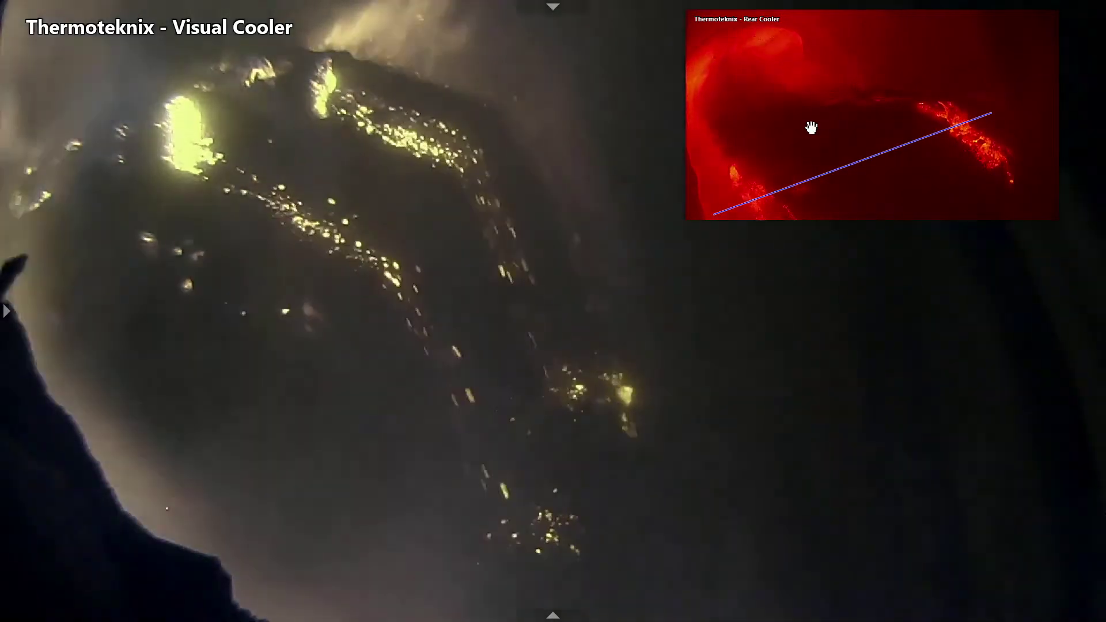
Swap the Rear Cooler thermal image into the main view.
left_click(810, 126)
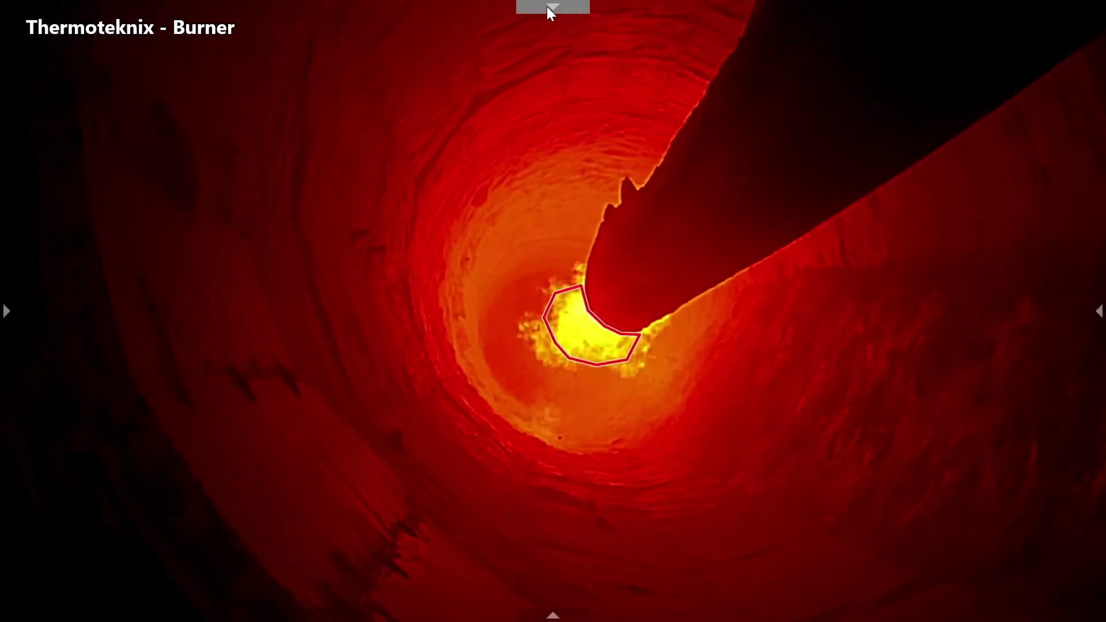
Add a diagonal line measurement on the lower right wall named Clinker.
left_click(552, 6)
left_click(275, 51)
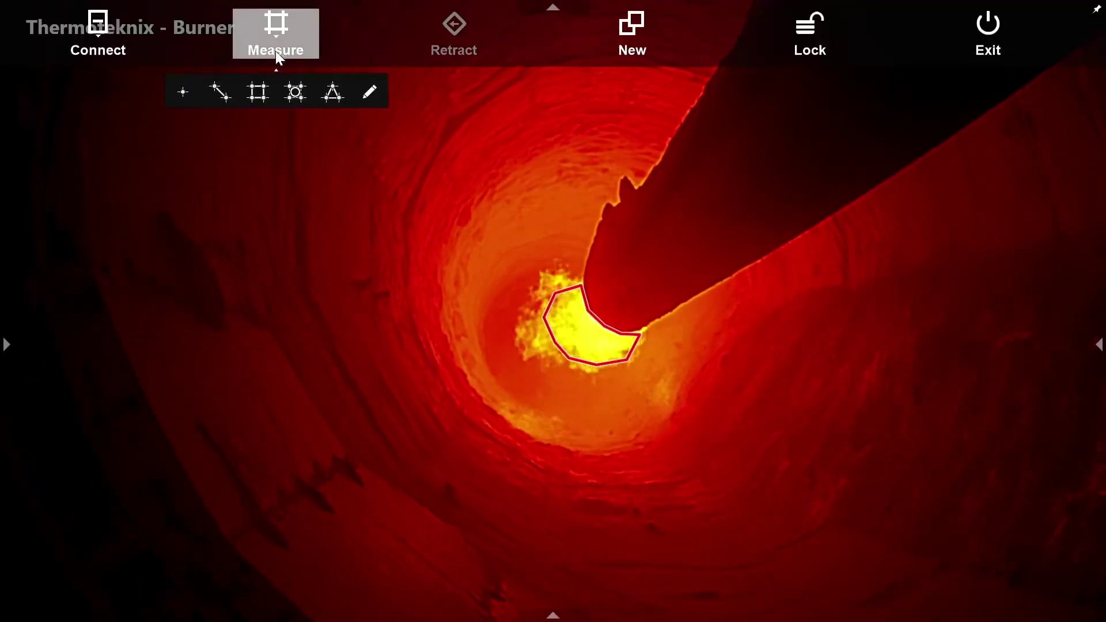
left_click(220, 91)
left_click(945, 362)
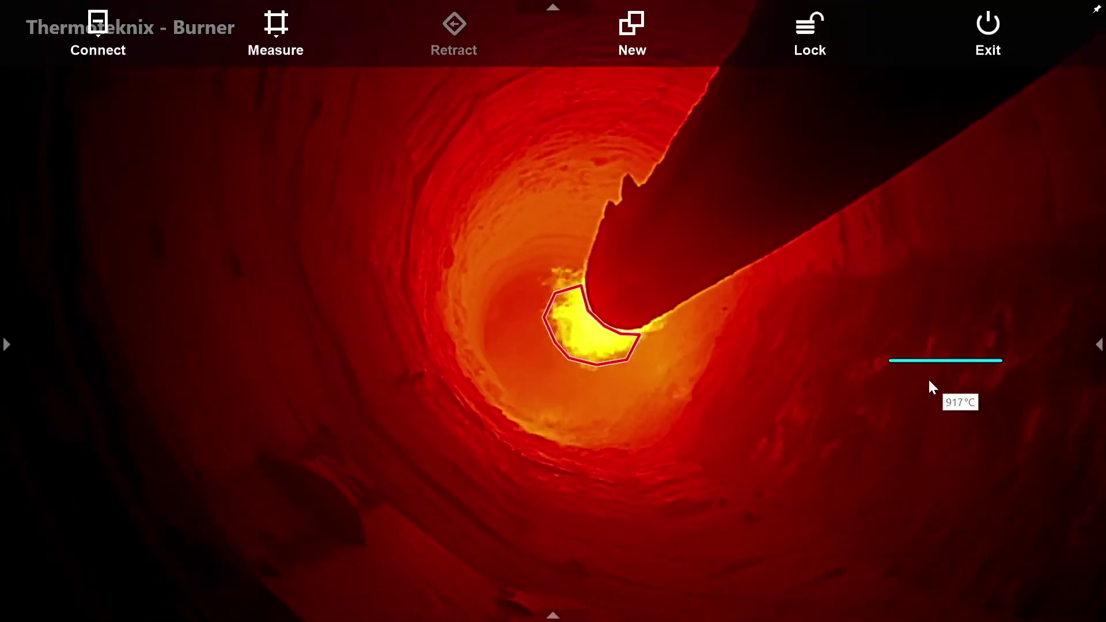
left_click_drag(890, 360, 937, 496)
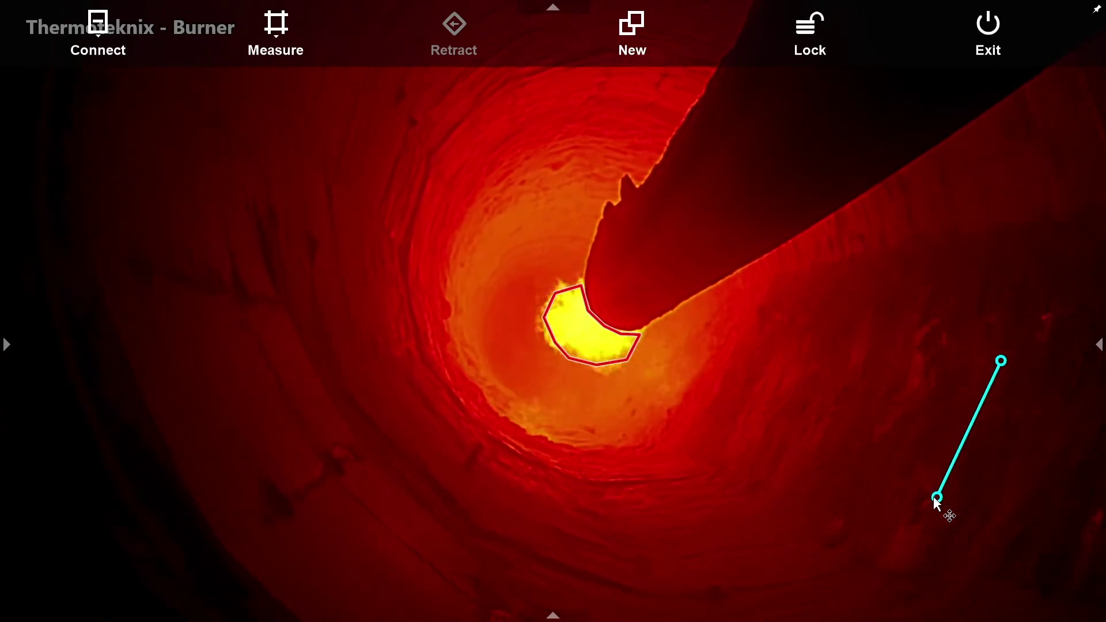
left_click_drag(1001, 363, 991, 327)
double_click(990, 338)
type("Clinker")
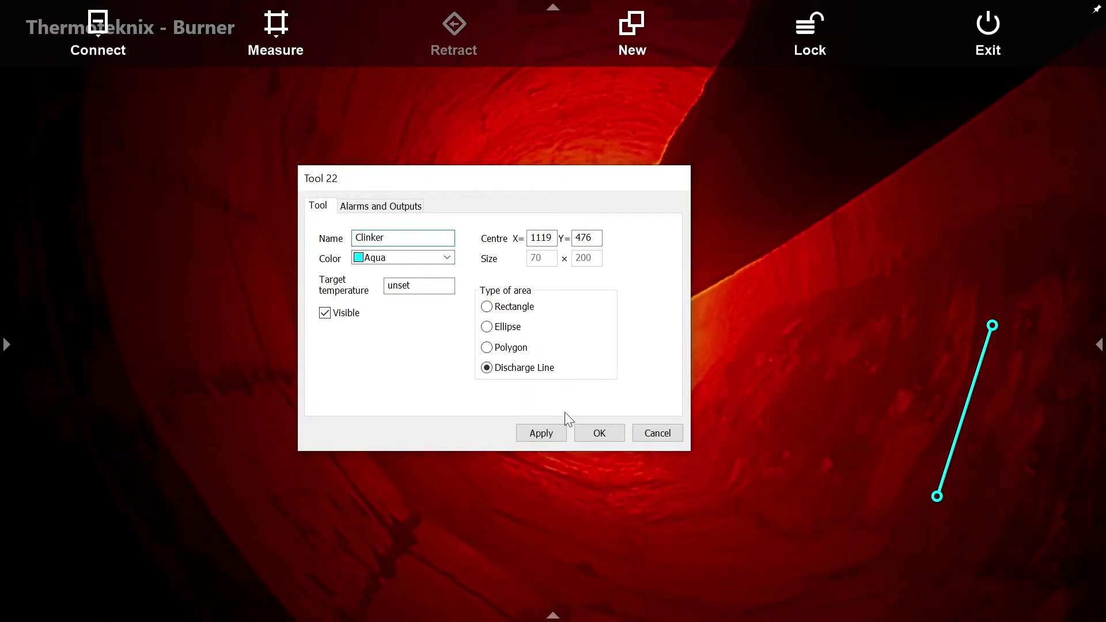
left_click(605, 436)
Place a spot measurement on the burner hotspot named Flame Spot.
left_click(279, 30)
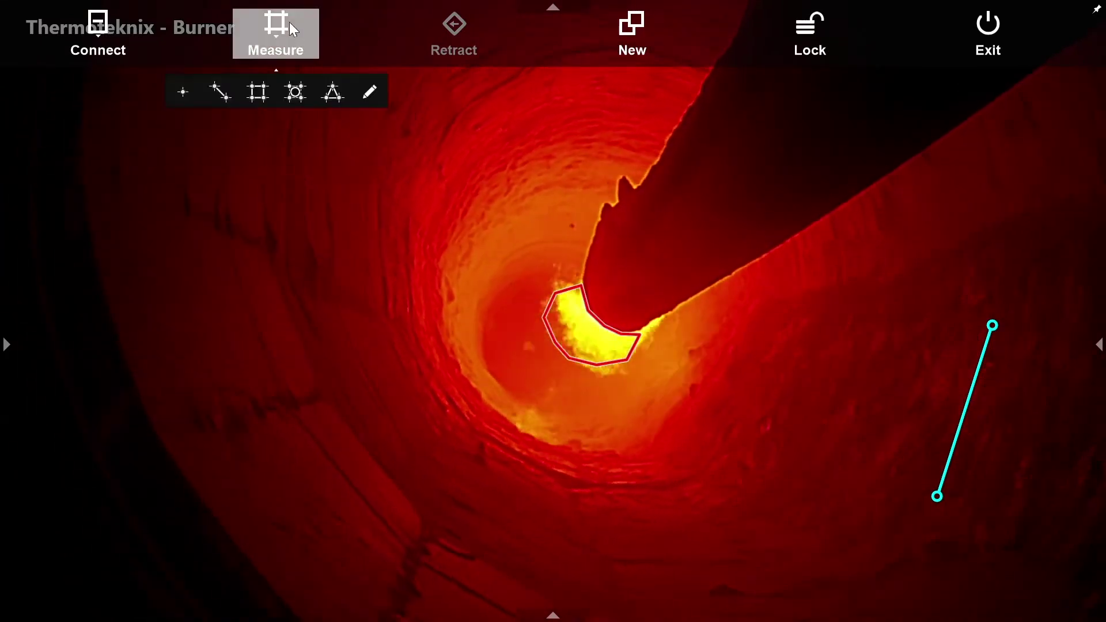
left_click(217, 89)
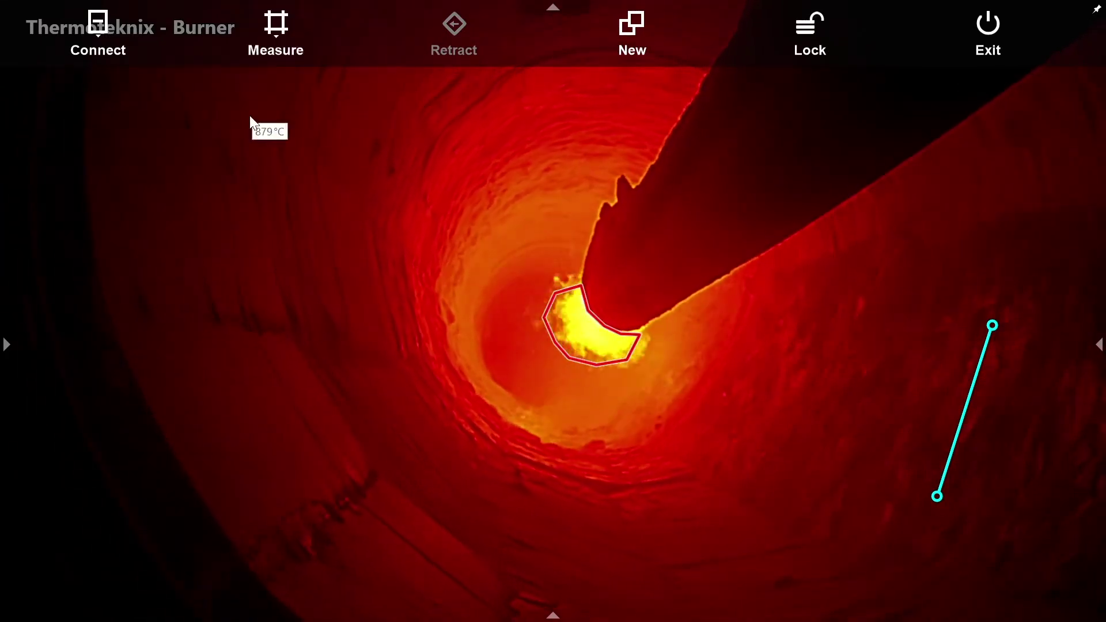
left_click(576, 332)
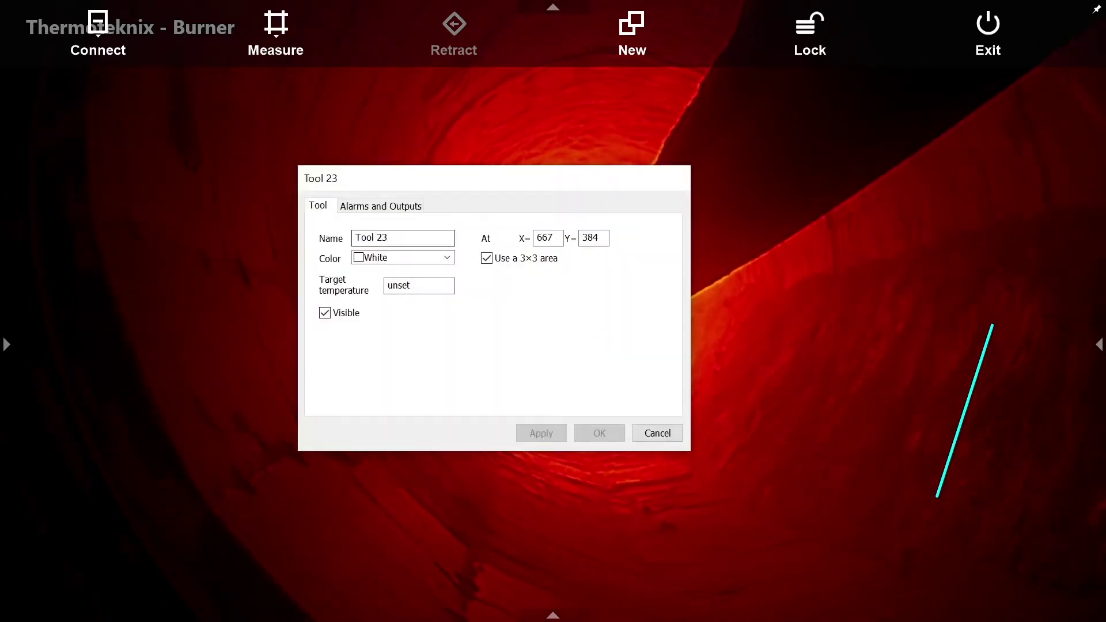
type("Flame Spot")
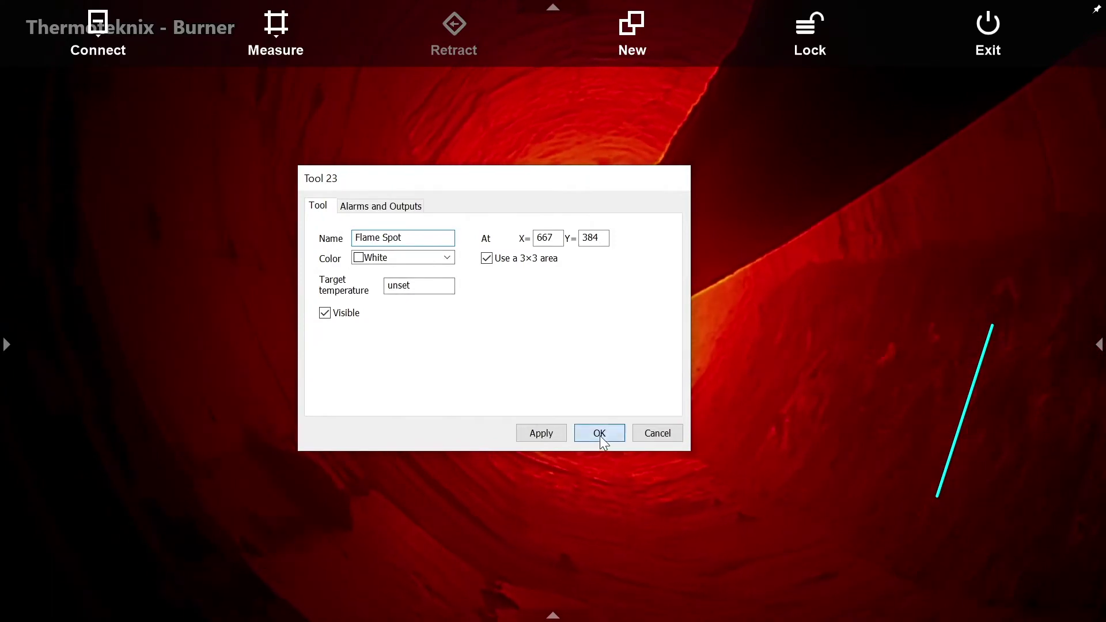
left_click(601, 440)
left_click(288, 52)
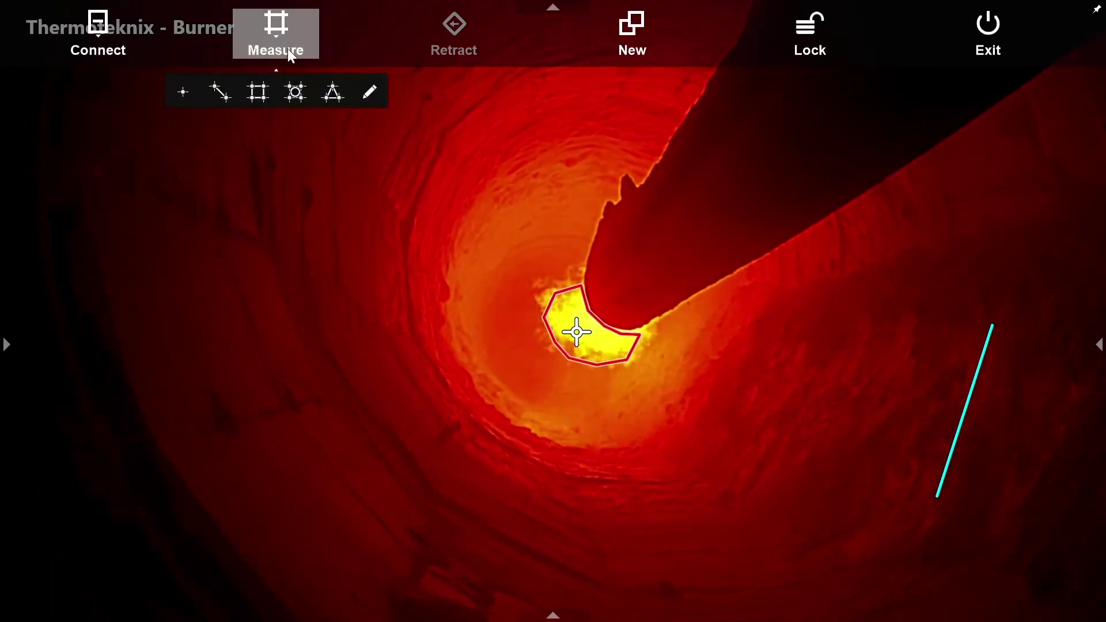
Draw a four-sided polygon area over the left wall, removing two vertices and reshaping corners.
left_click(295, 93)
left_click(257, 409)
left_click(230, 364)
double_click(229, 363)
double_click(284, 458)
left_click_drag(311, 409, 347, 406)
left_click_drag(284, 361, 318, 359)
left_click_drag(201, 410, 127, 324)
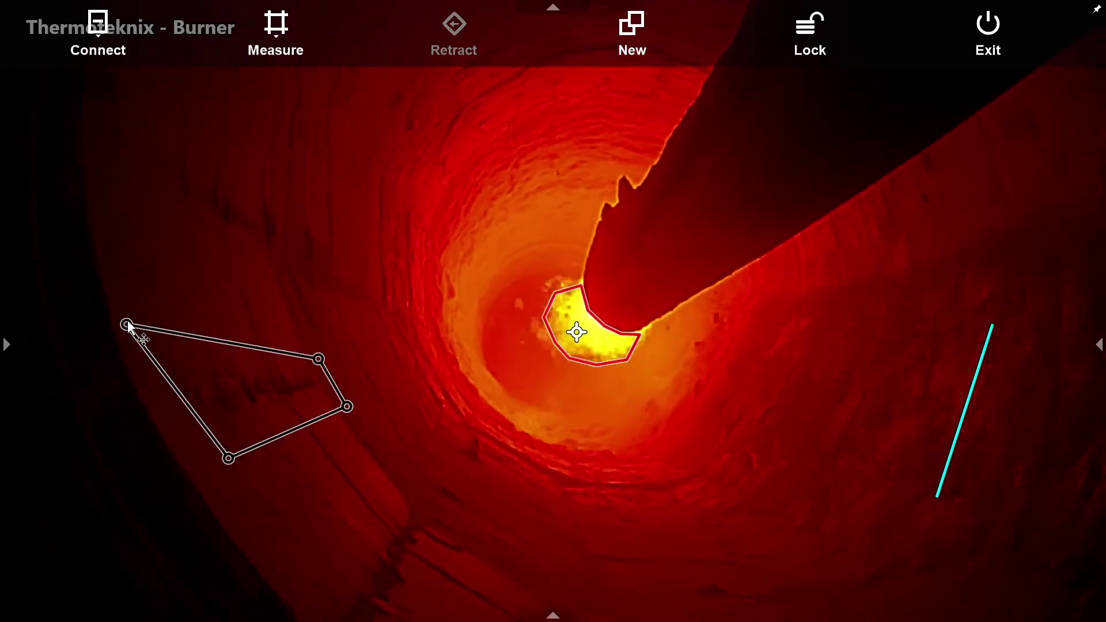
left_click_drag(229, 458, 256, 544)
Name the new area measurement Refractory.
double_click(309, 463)
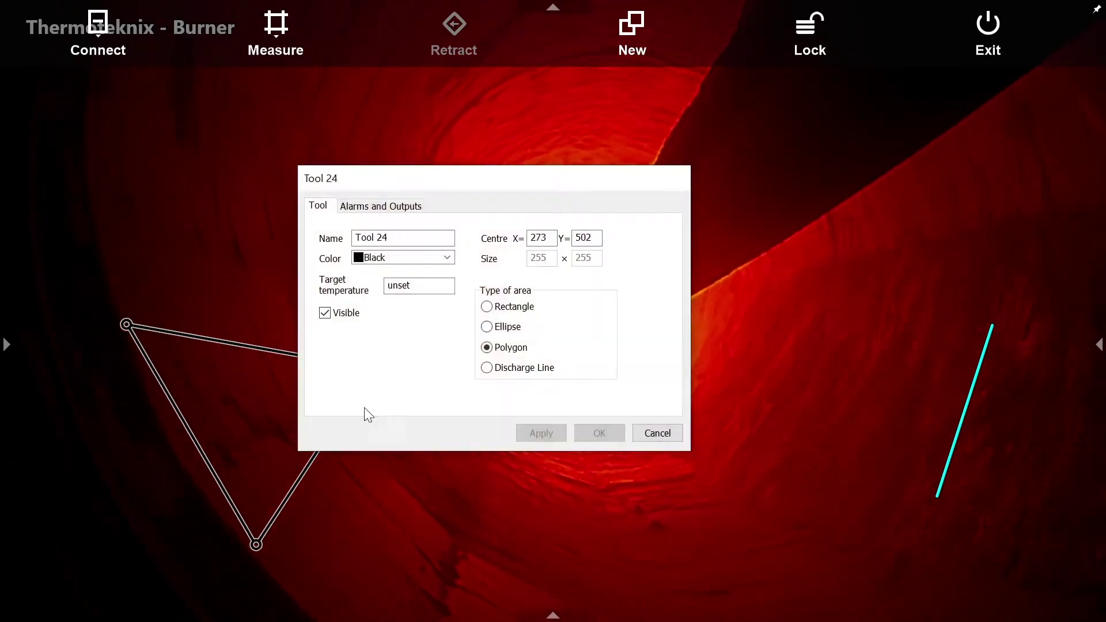
type("Refractory")
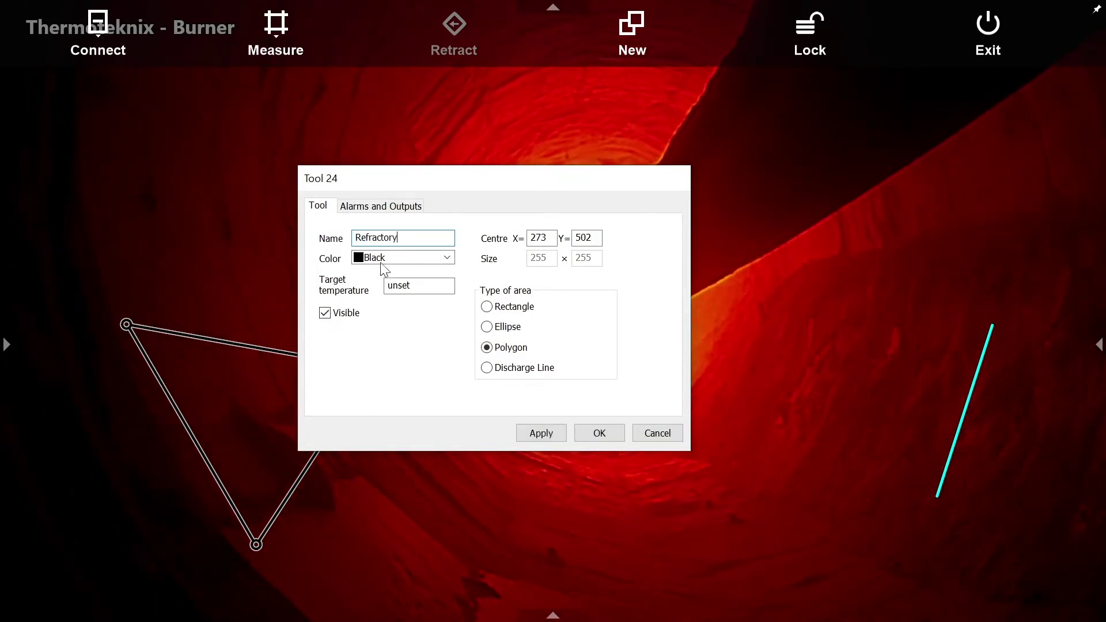
left_click(611, 436)
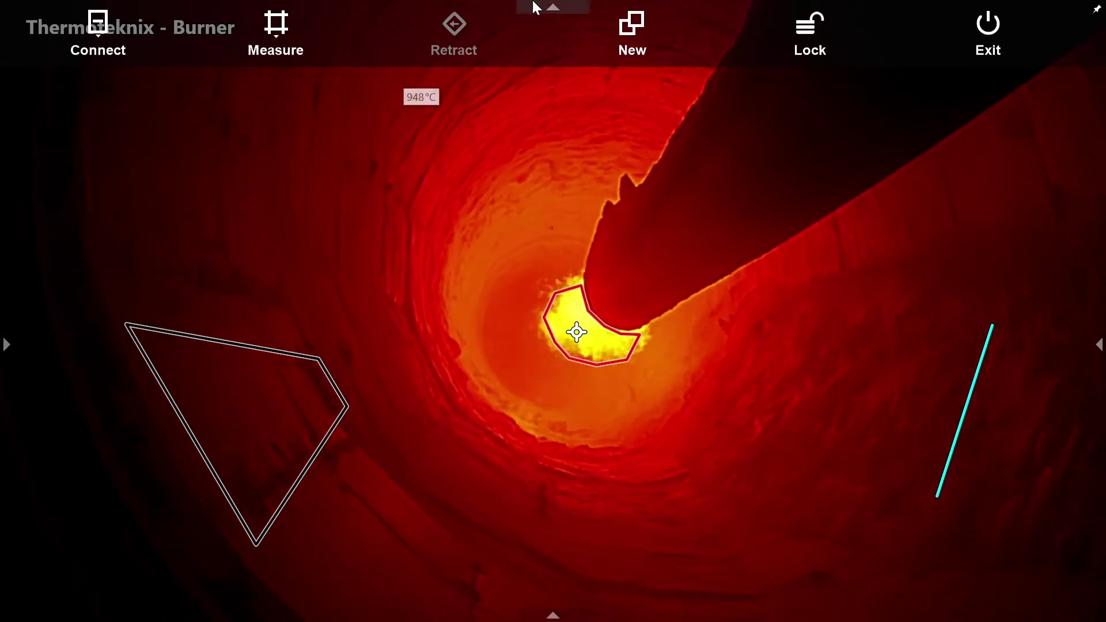
left_click(6, 314)
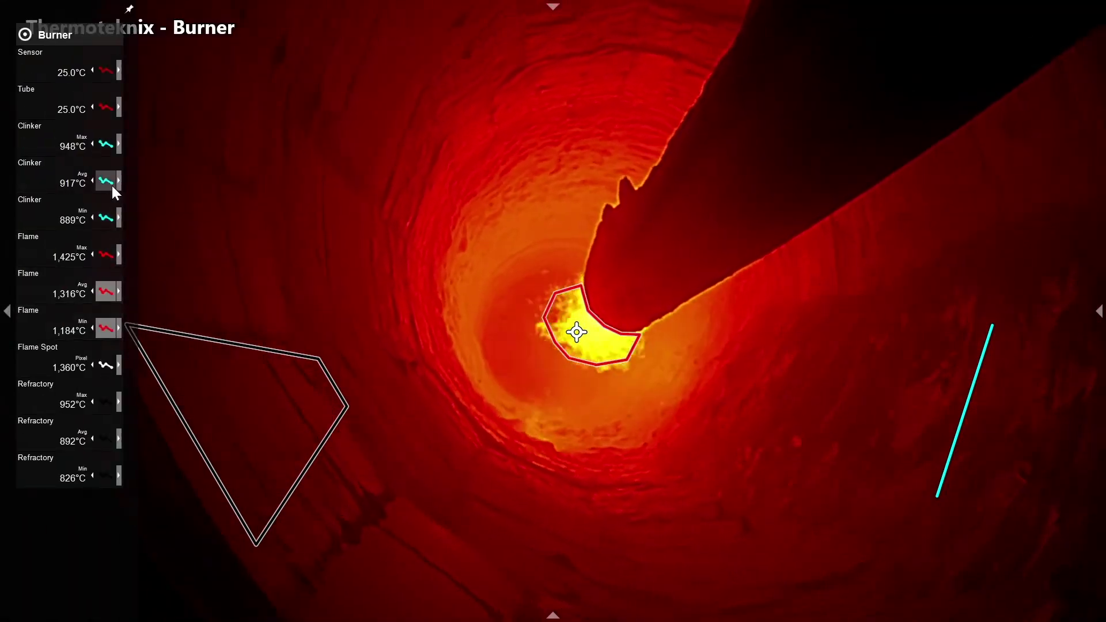
Drag Clinker Max, Flame Avg and Refractory Min rows onto the burner image, then show the timeline.
left_click_drag(52, 140, 188, 95)
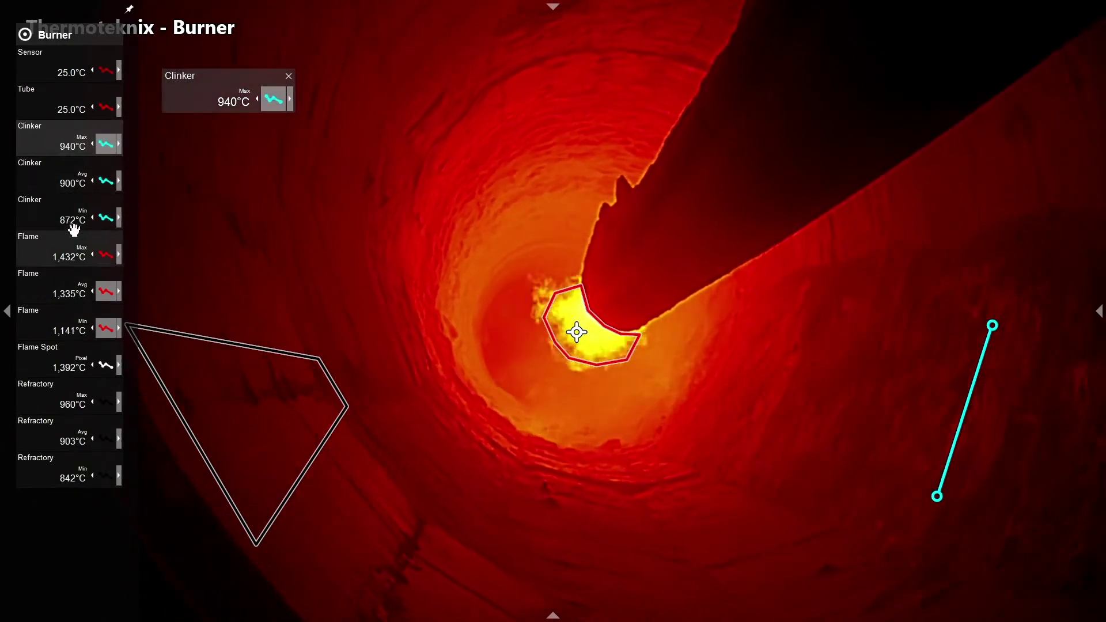
left_click_drag(71, 293, 185, 123)
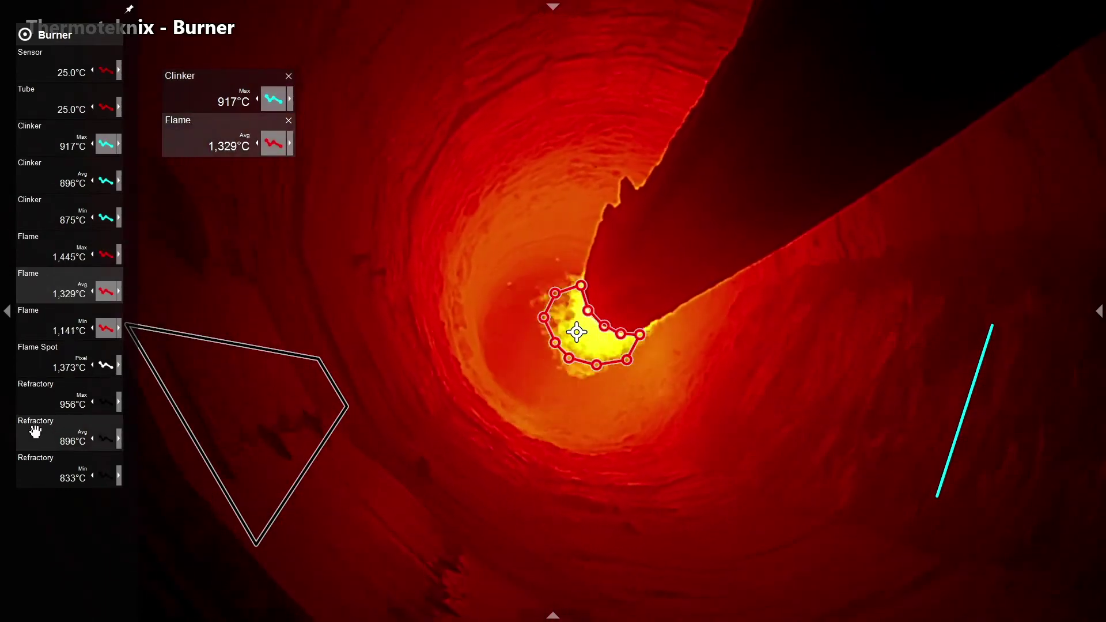
left_click_drag(29, 463, 173, 179)
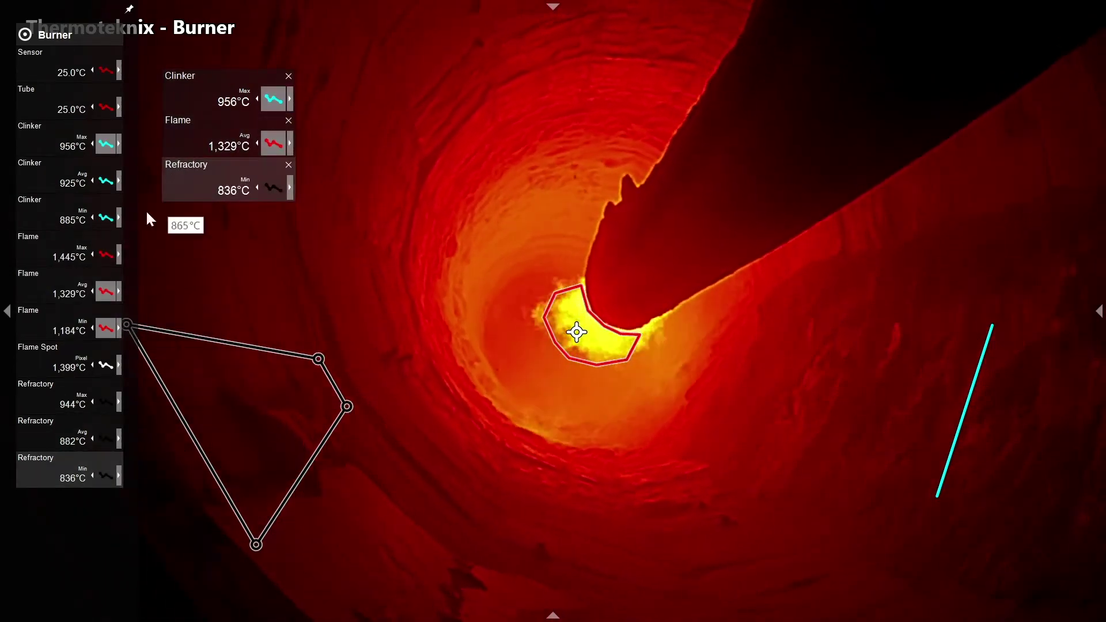
left_click(12, 305)
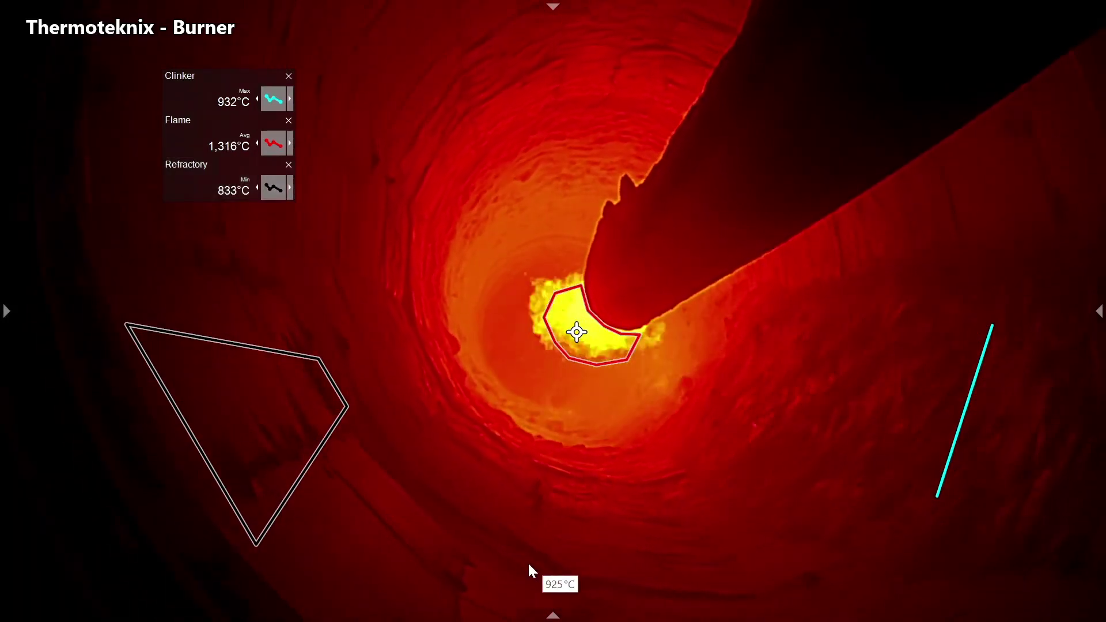
left_click(552, 616)
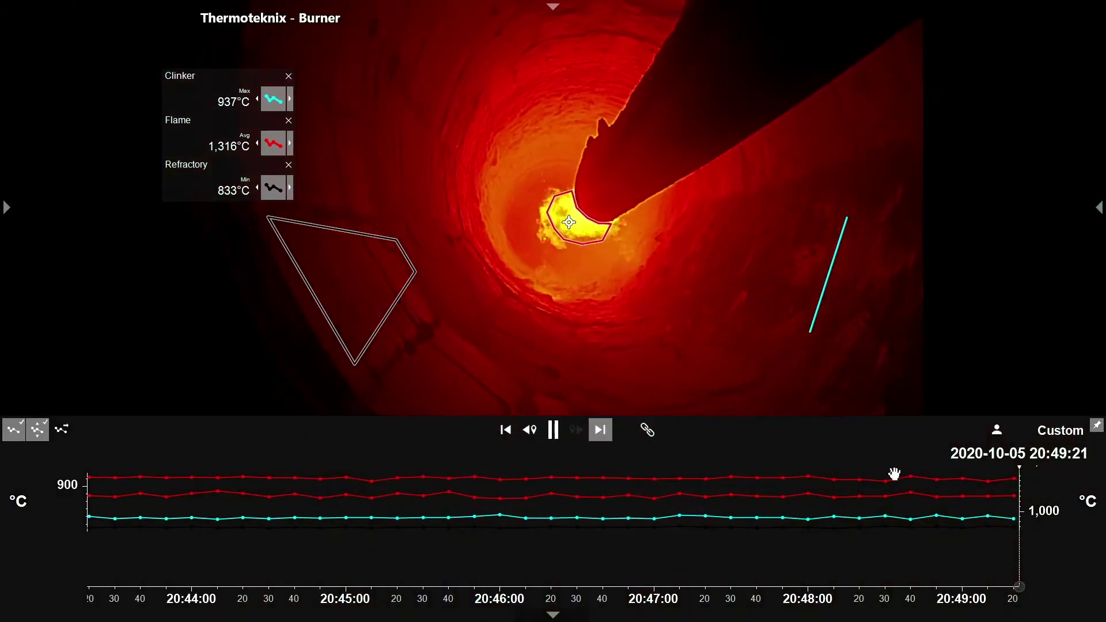
Hide the Refractory, Flame and Clinker graph lines and collapse the timeline panel.
left_click(276, 190)
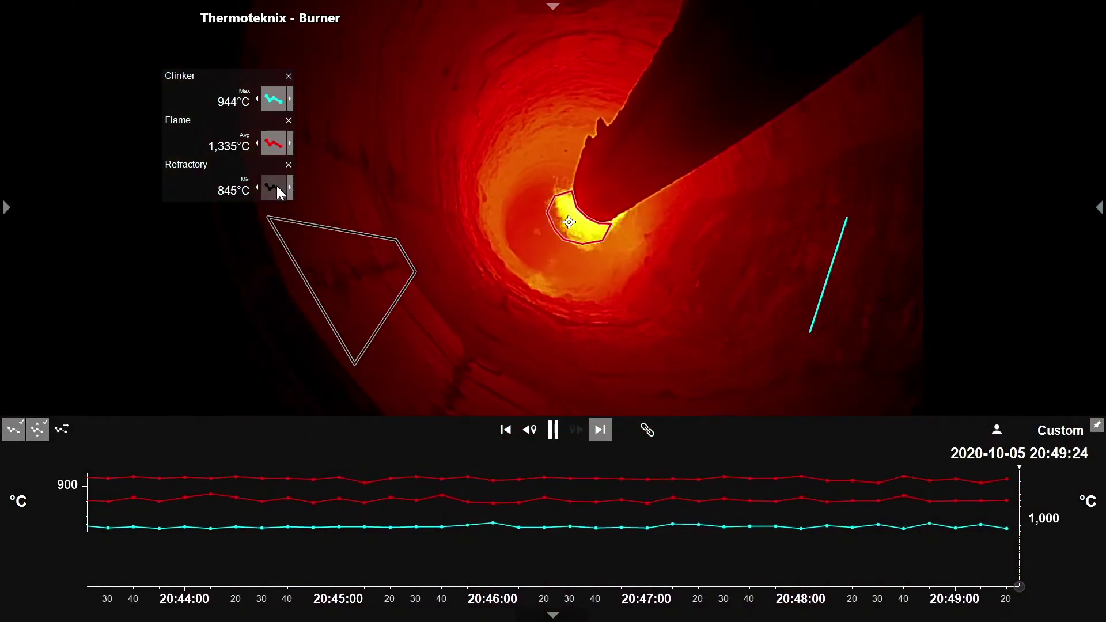
left_click(280, 146)
left_click(276, 101)
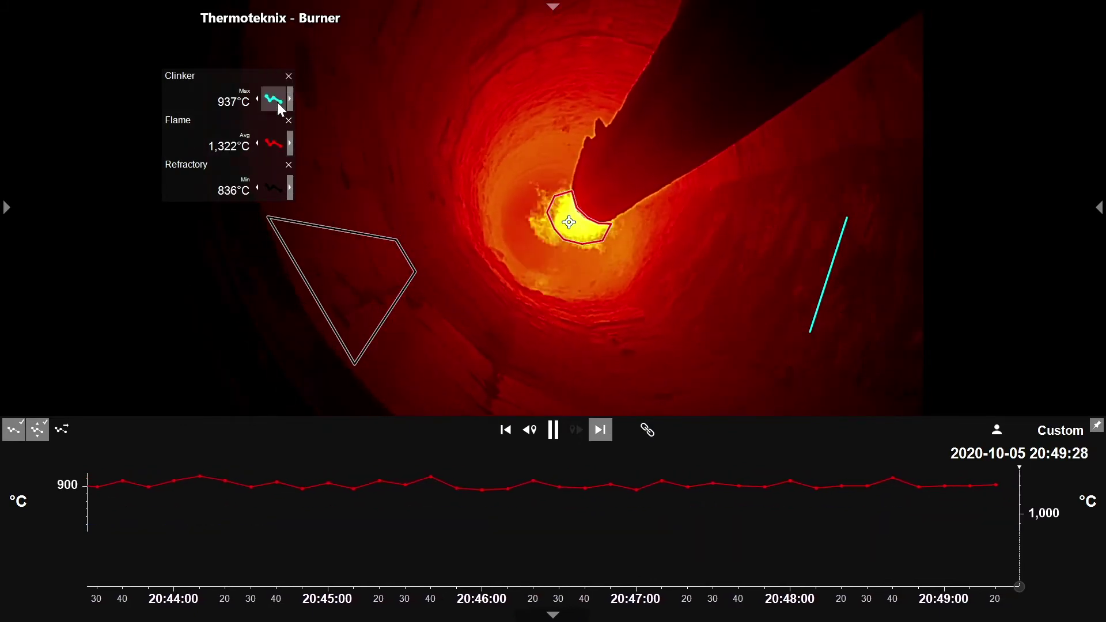
left_click(554, 615)
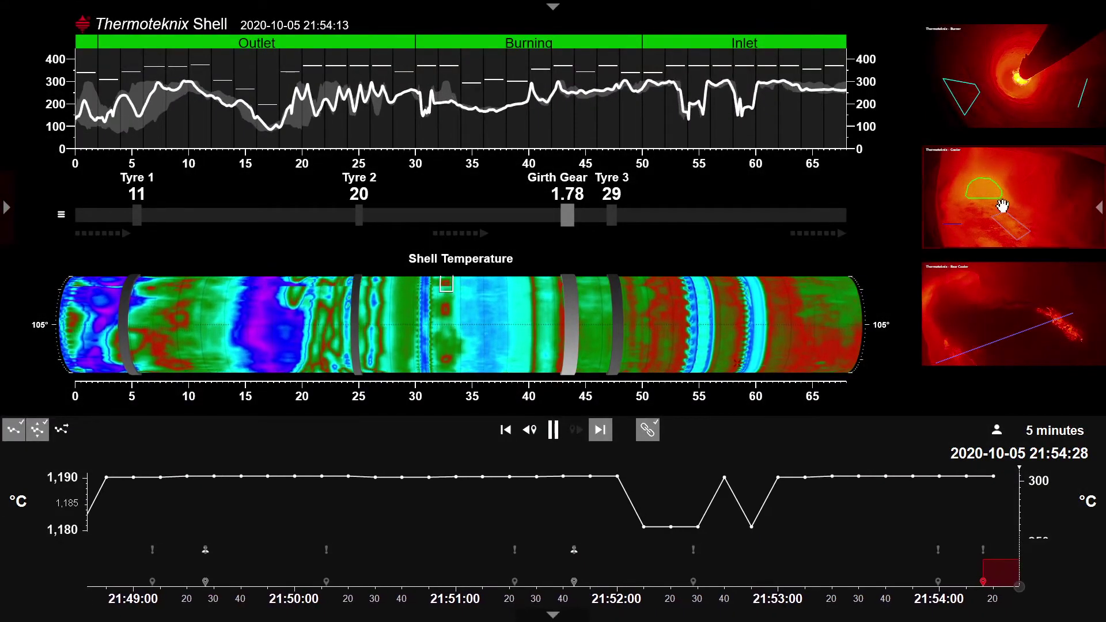
Jump playback to the 21:54:16 'Center, Max is active' alarm event and select the Cooler camera.
mouse_move(990, 576)
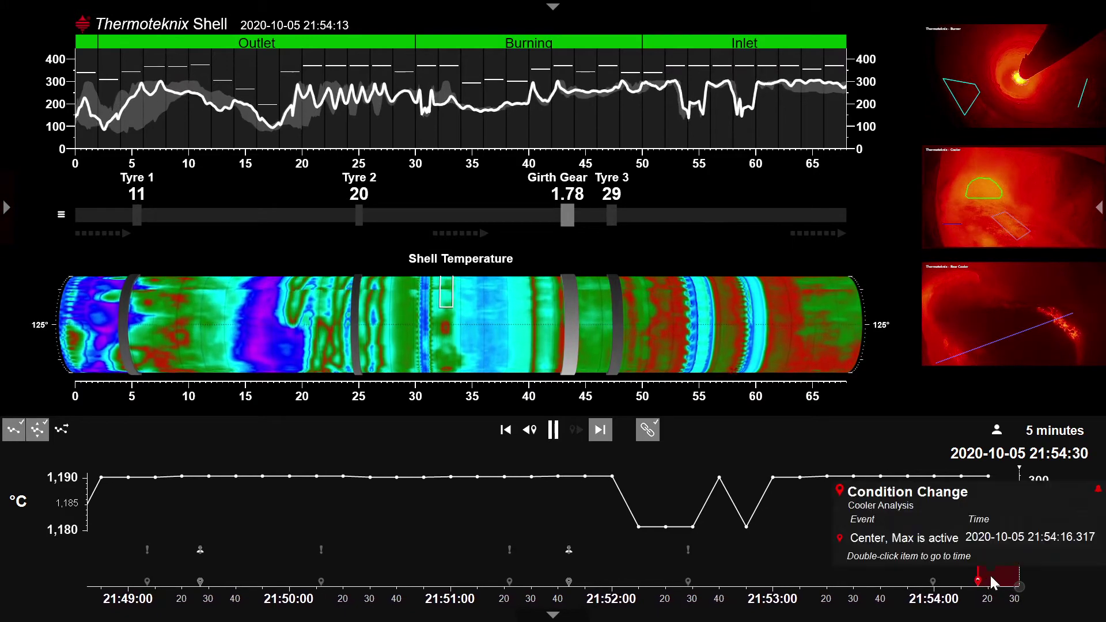
double_click(987, 545)
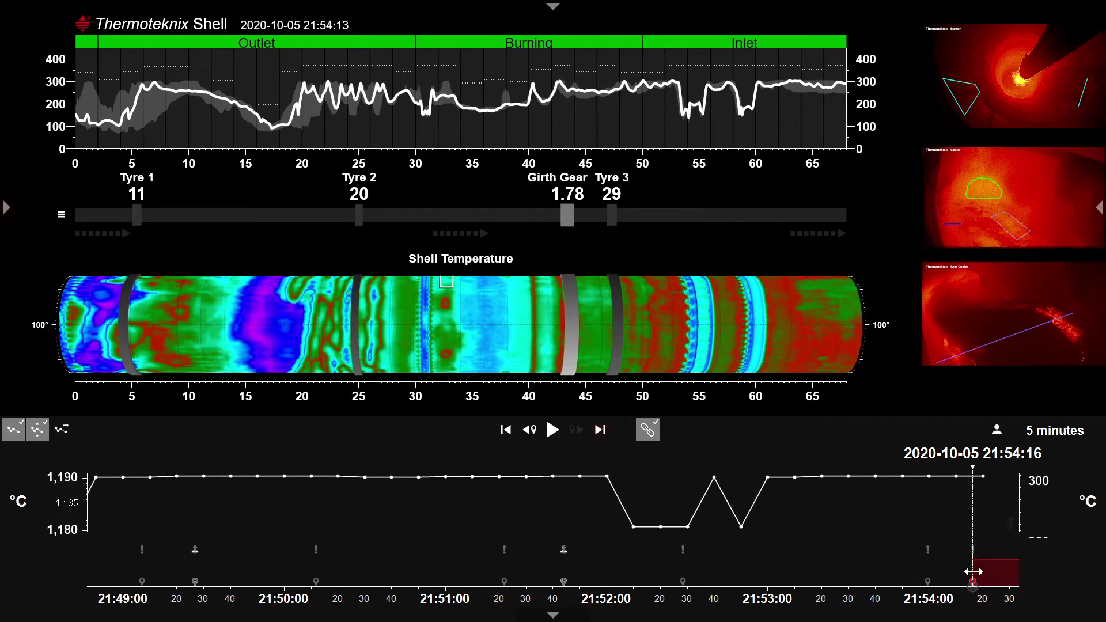
left_click(967, 221)
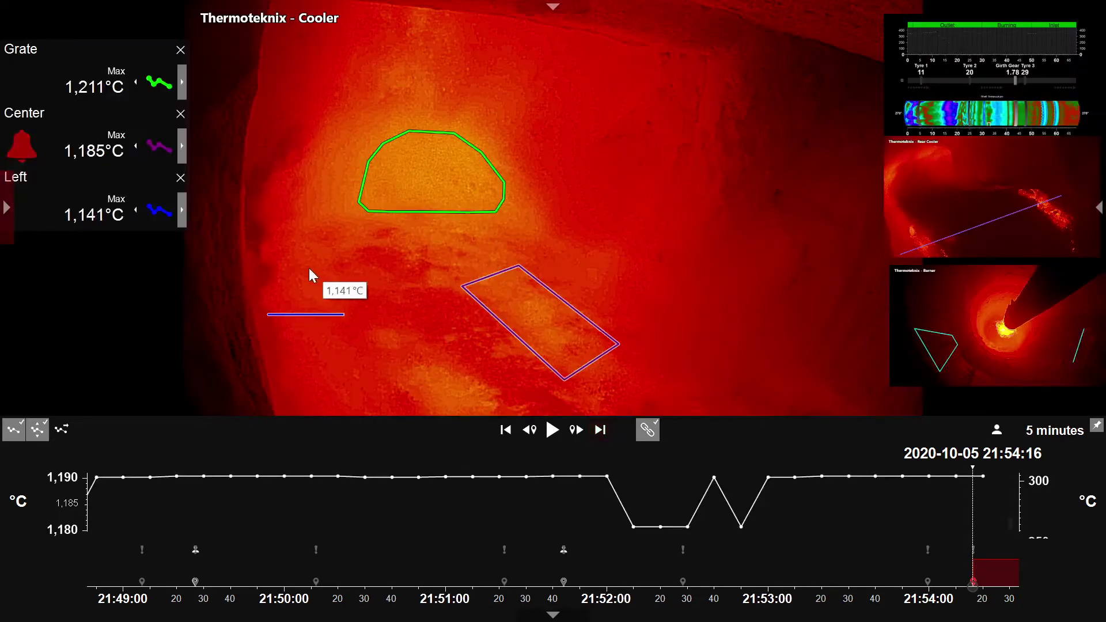
Acknowledge the Cooler's Center maximum alarm and play on through the next event.
left_click(23, 153)
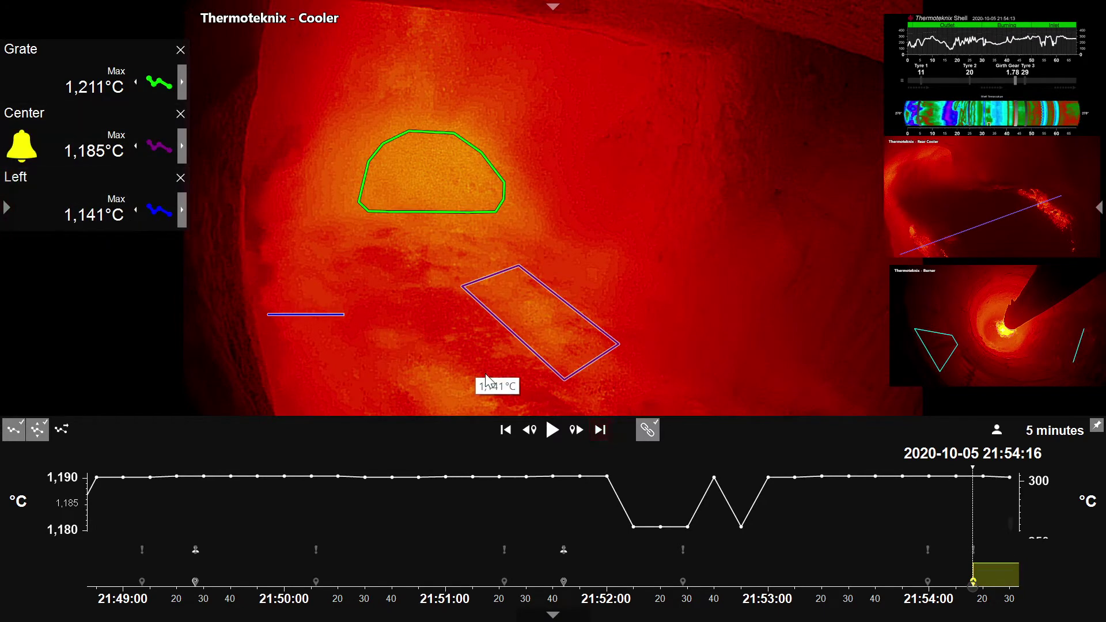
left_click(551, 430)
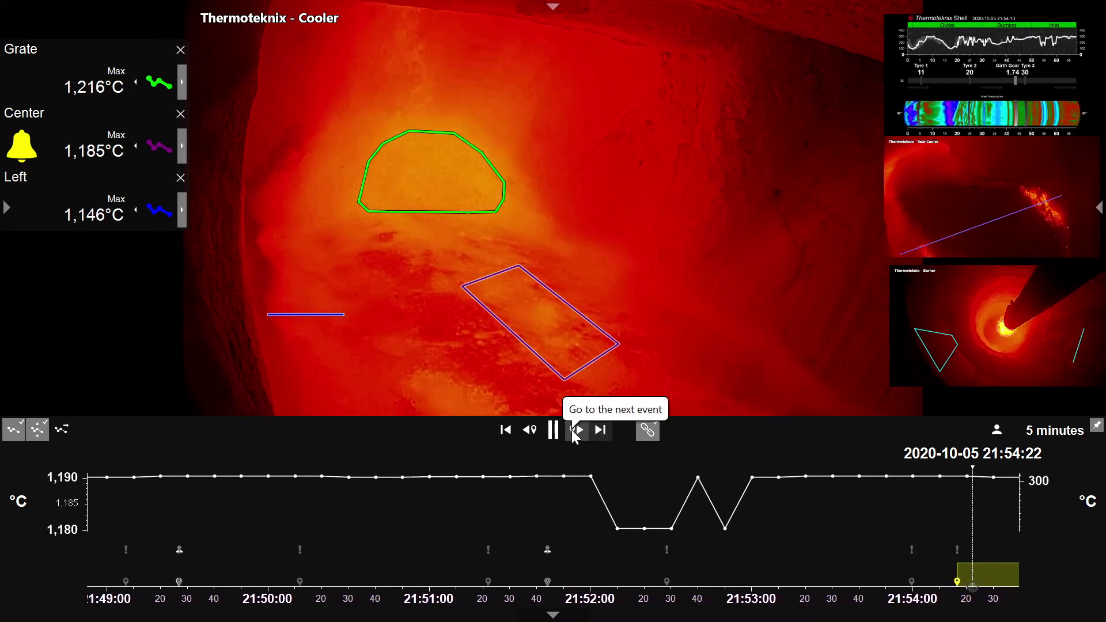
left_click(573, 431)
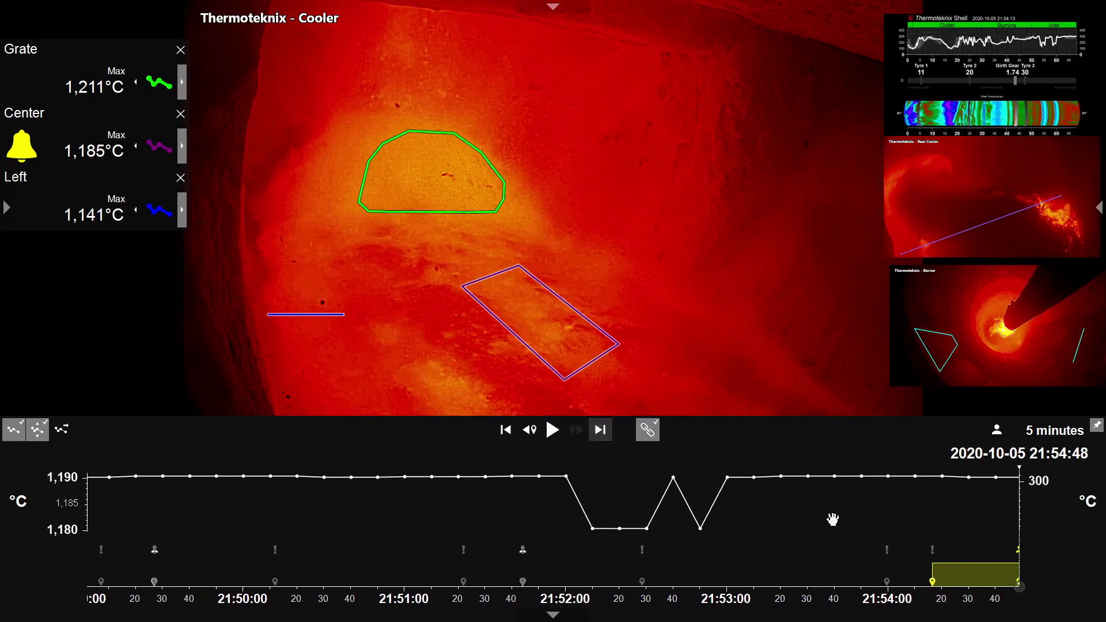
left_click(552, 431)
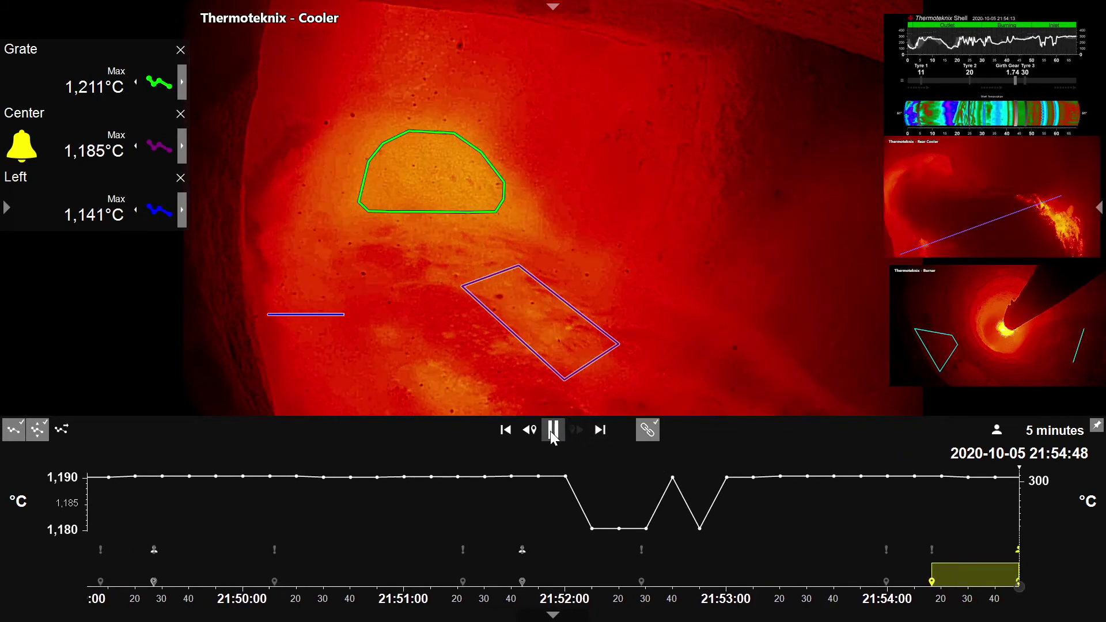
Replay from the Center alarm time, return to live streaming, and make Rear Cooler the main view.
left_click(1012, 570)
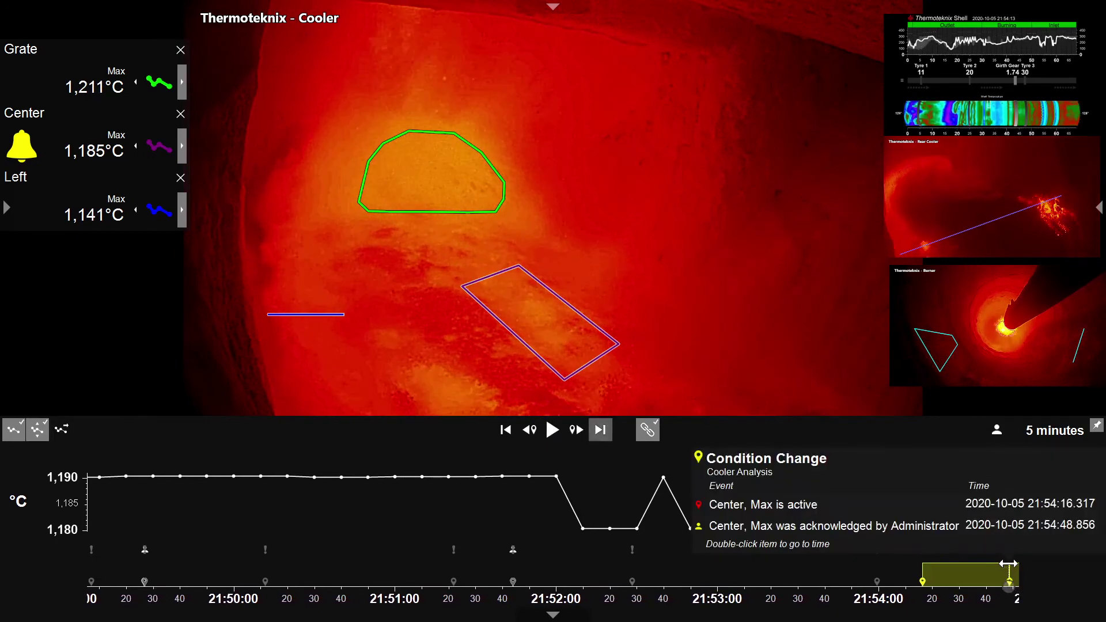
double_click(833, 504)
left_click(549, 429)
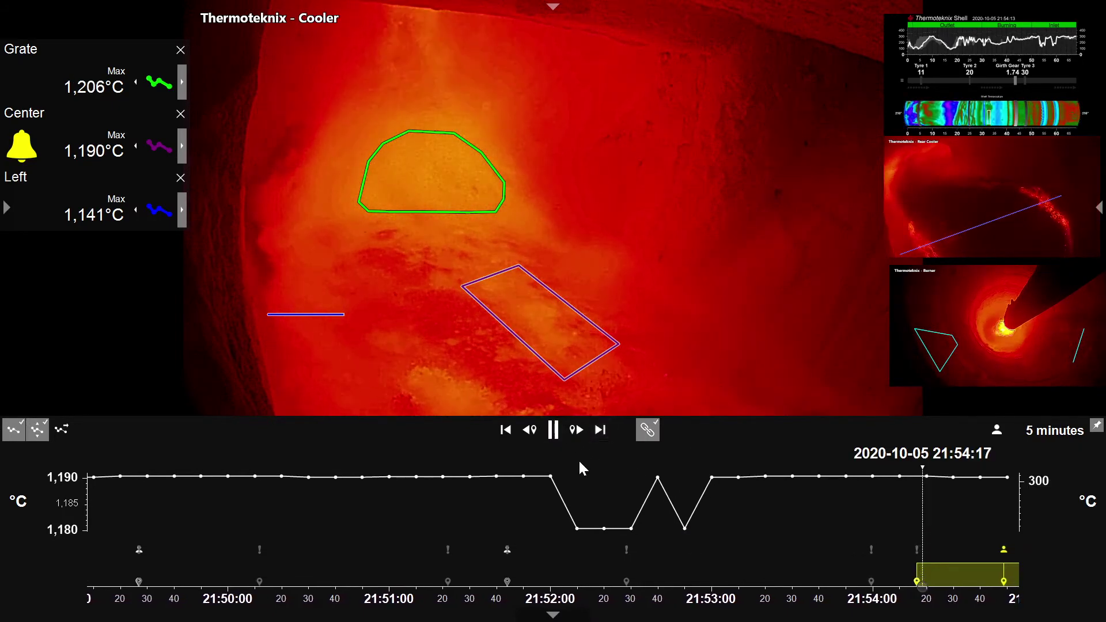
left_click(601, 429)
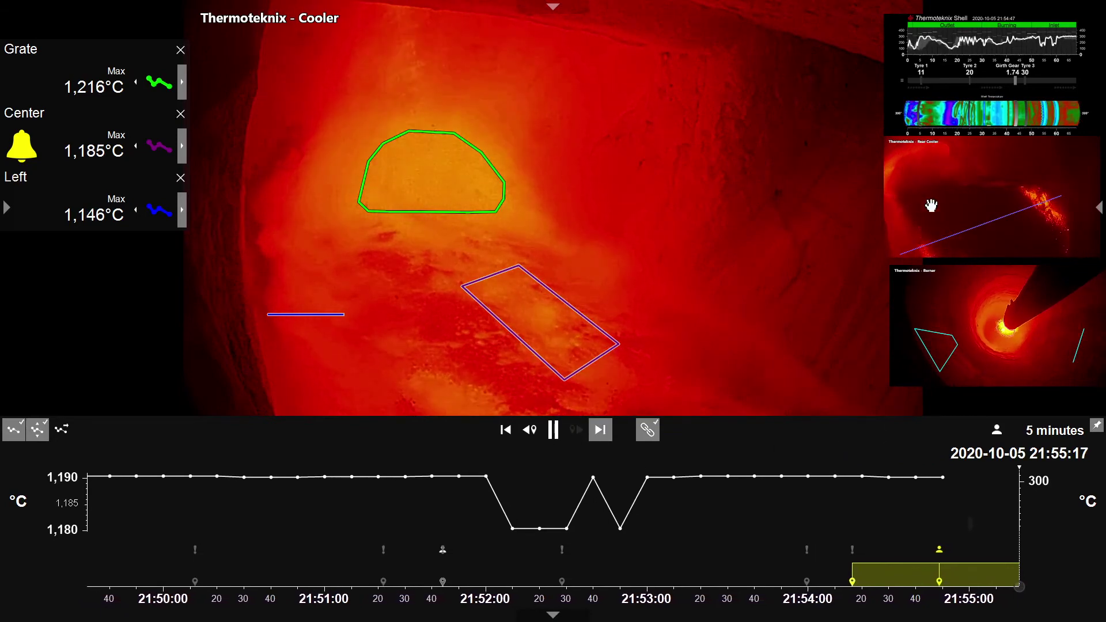
left_click_drag(758, 296, 634, 299)
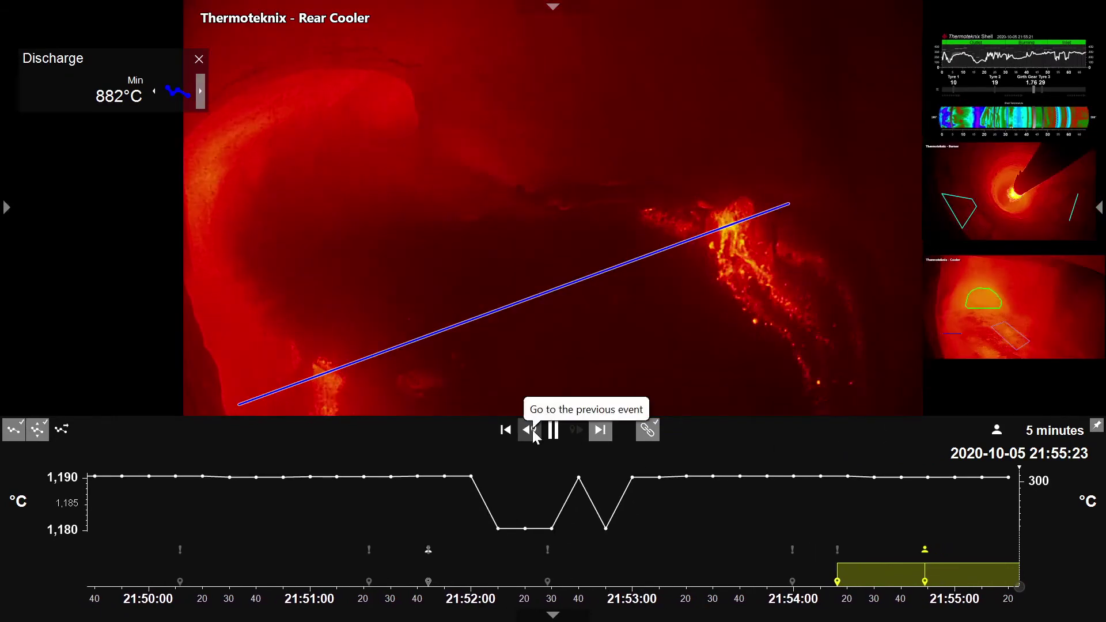
Step back two events to the earlier Center alarm and play onward from there.
left_click(531, 432)
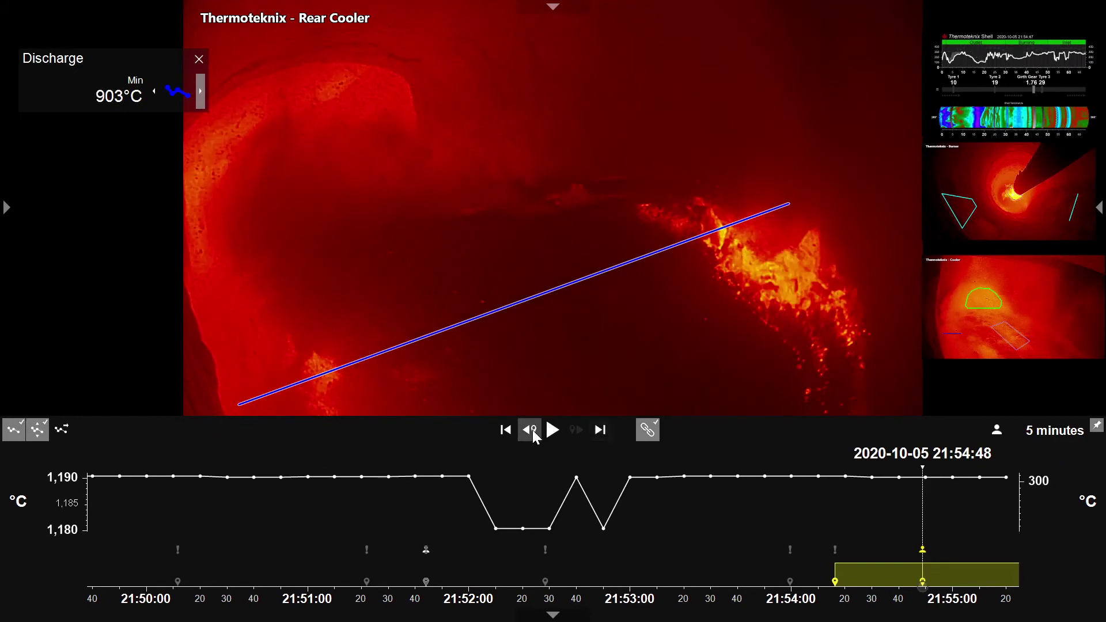
left_click(531, 431)
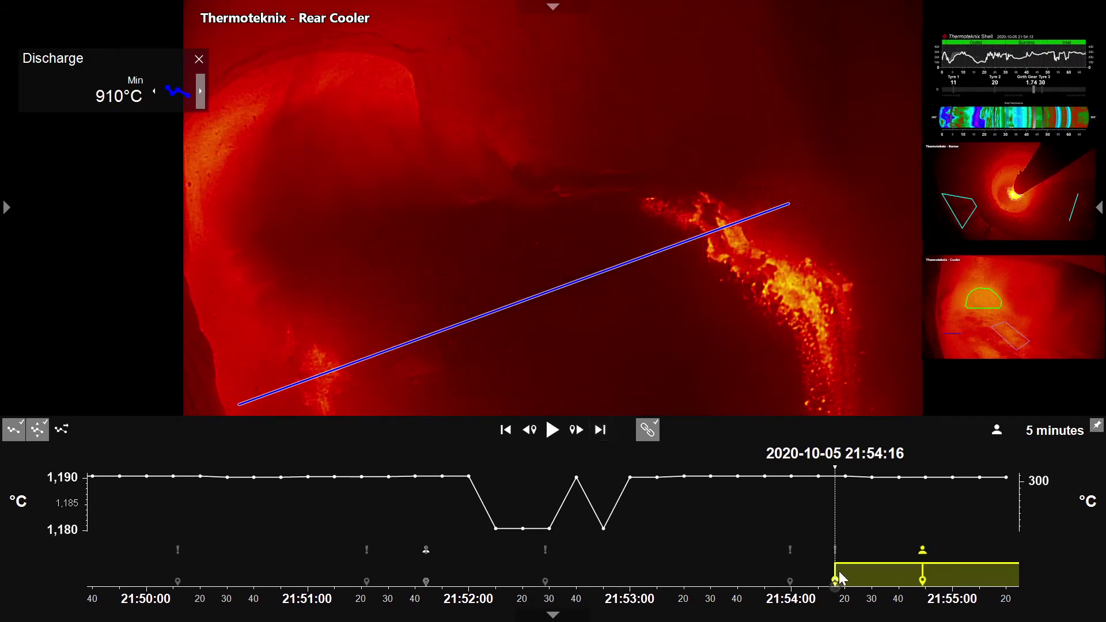
mouse_move(840, 577)
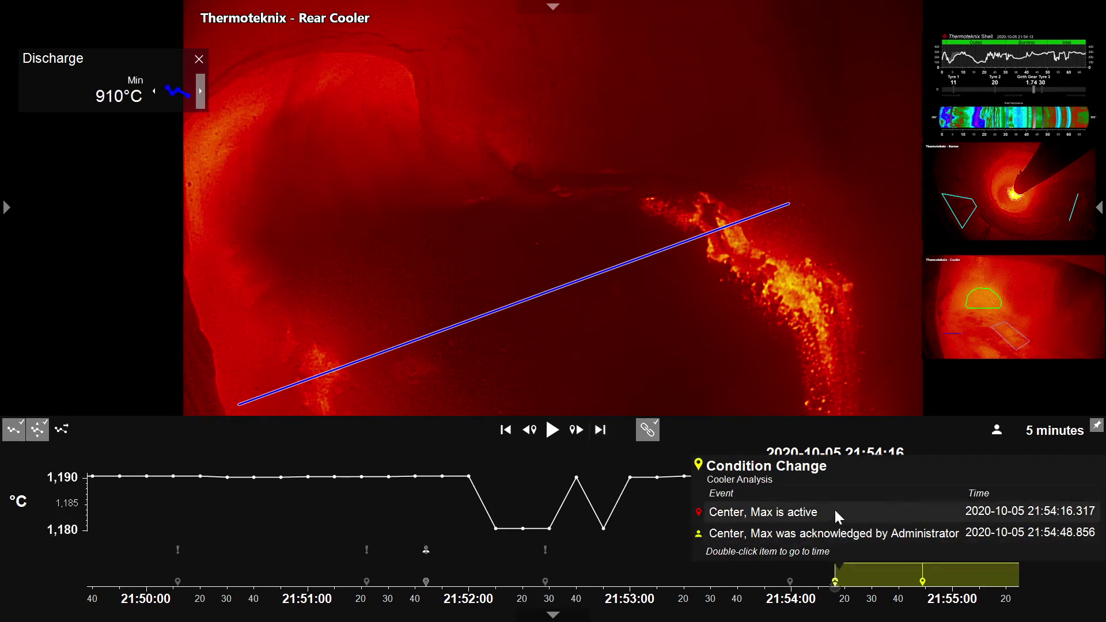
left_click(553, 433)
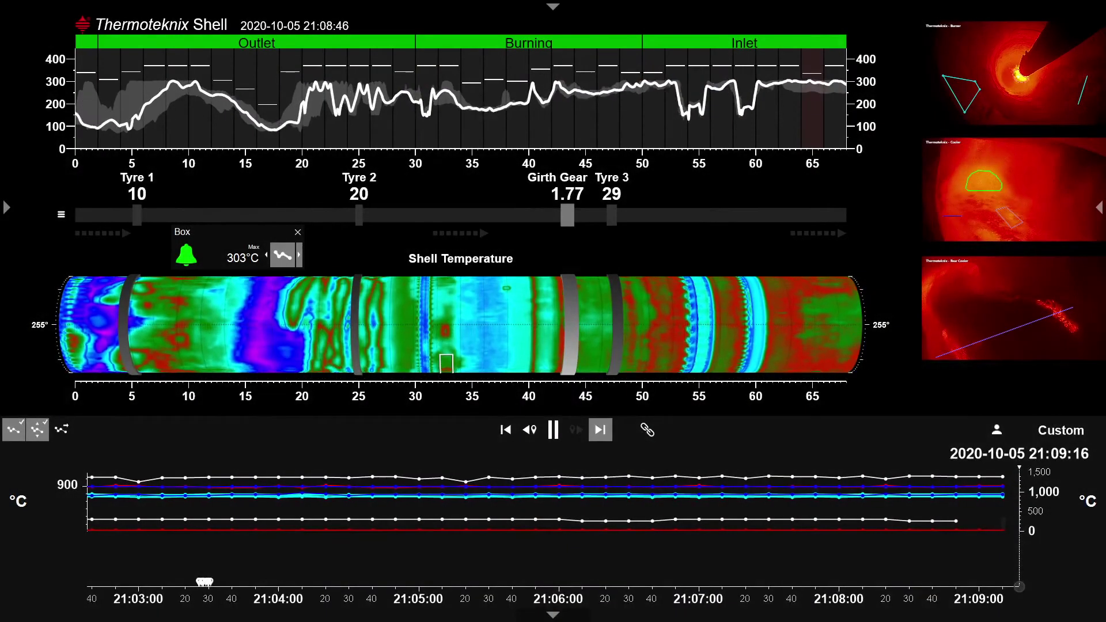
Export graph data for 2020-10-05 from 21:02:40 to 21:09:19.
left_click(60, 428)
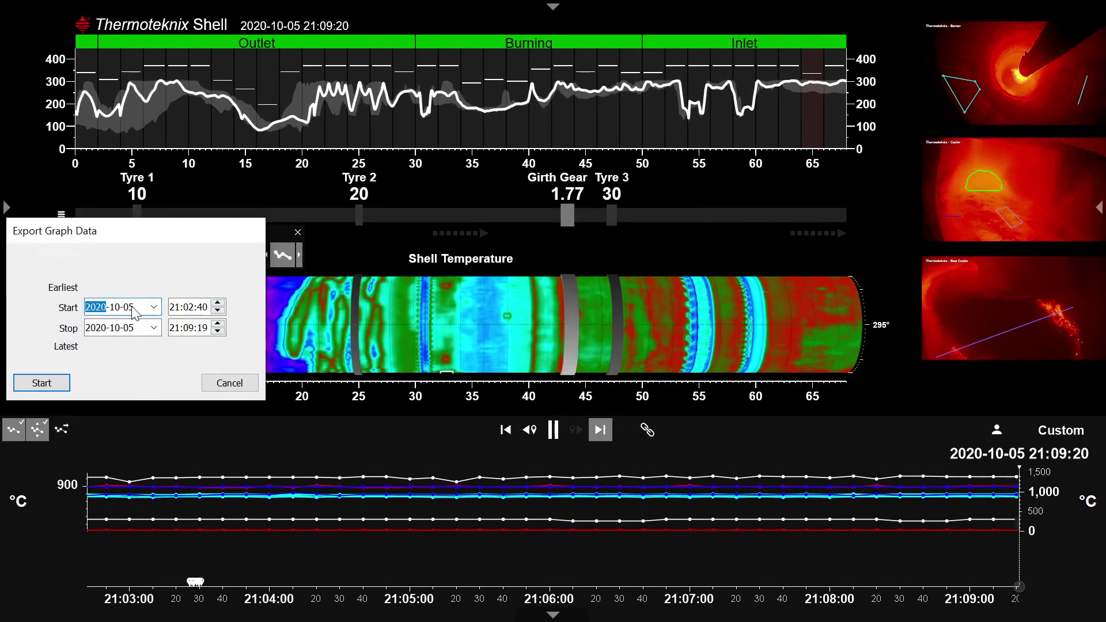
left_click(154, 308)
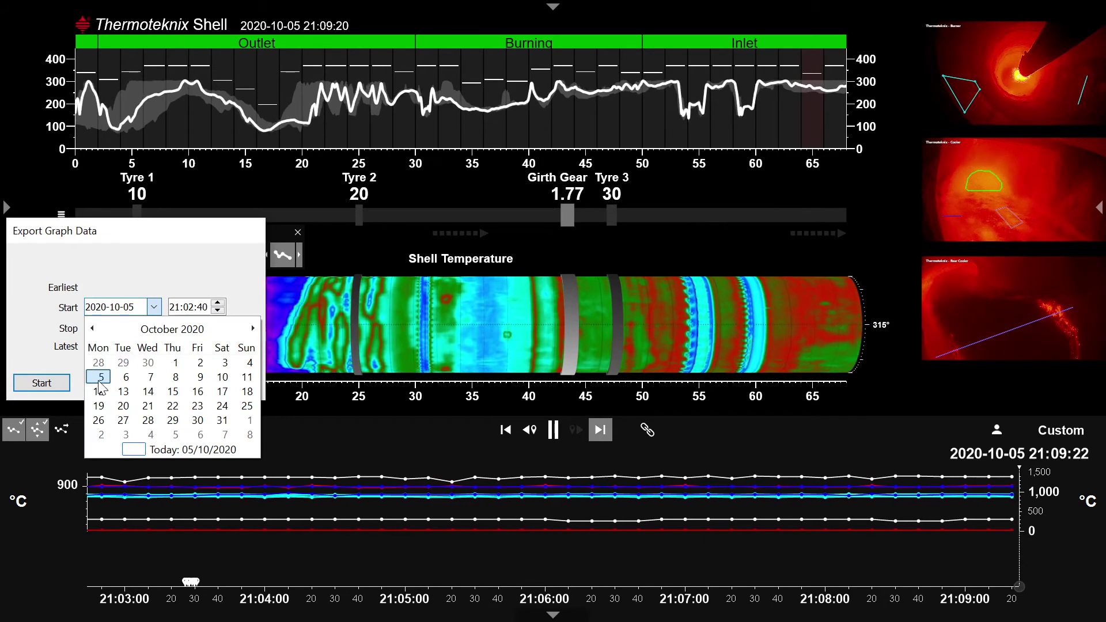
left_click(99, 382)
left_click(155, 328)
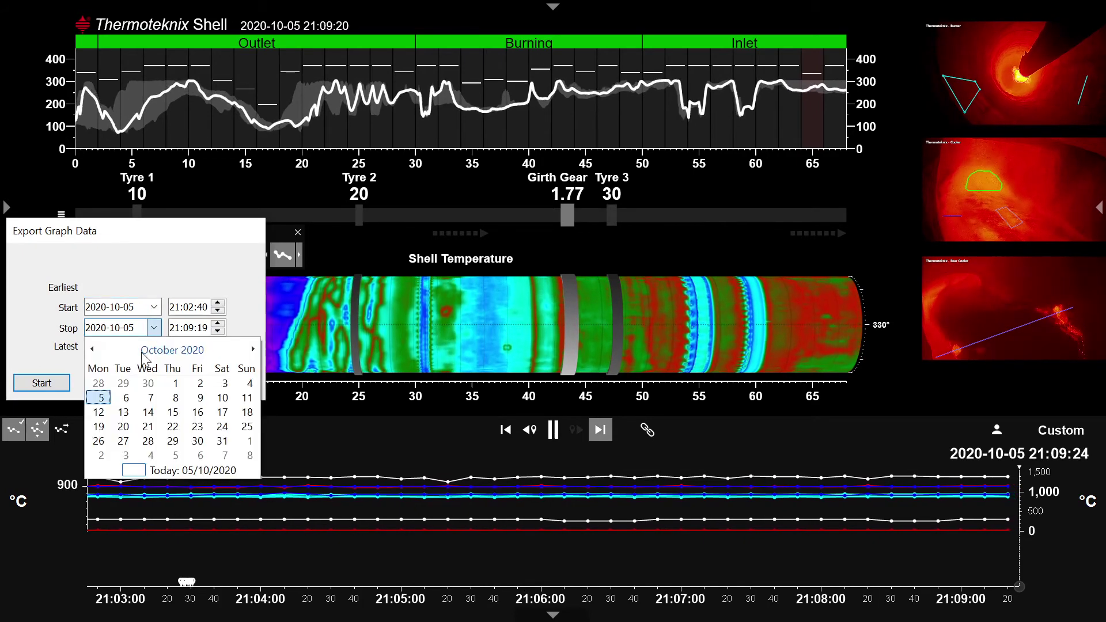
left_click(106, 399)
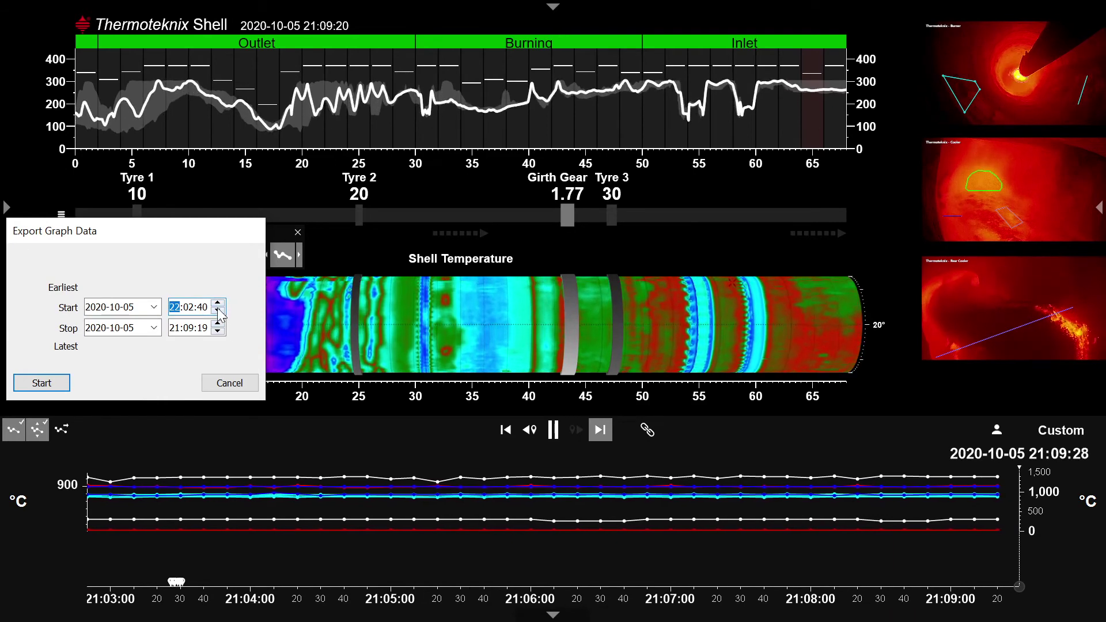
left_click(57, 383)
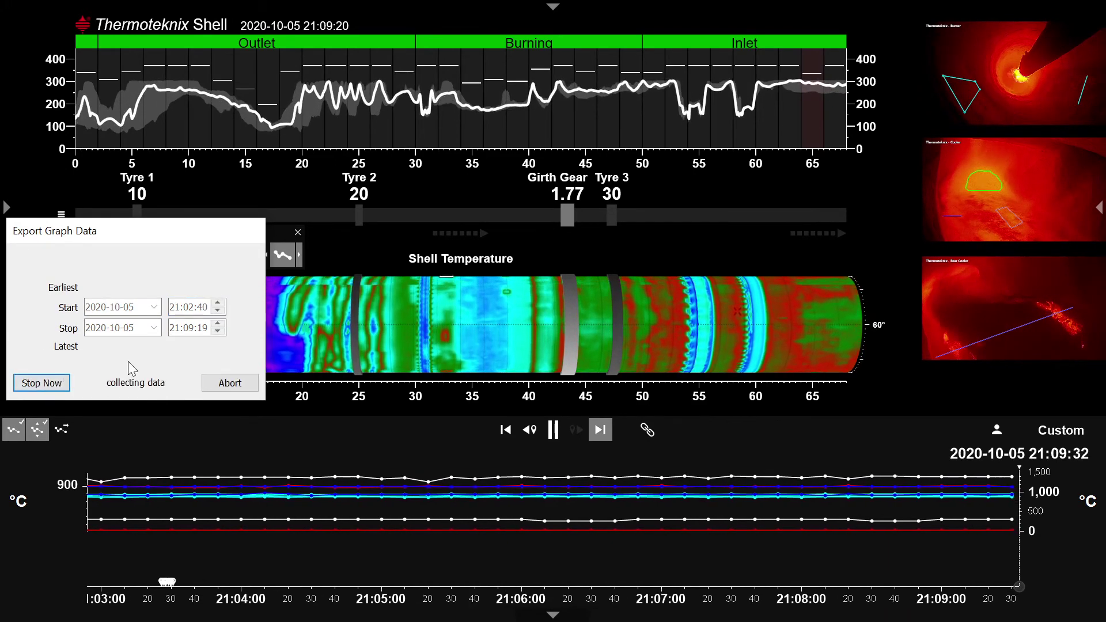